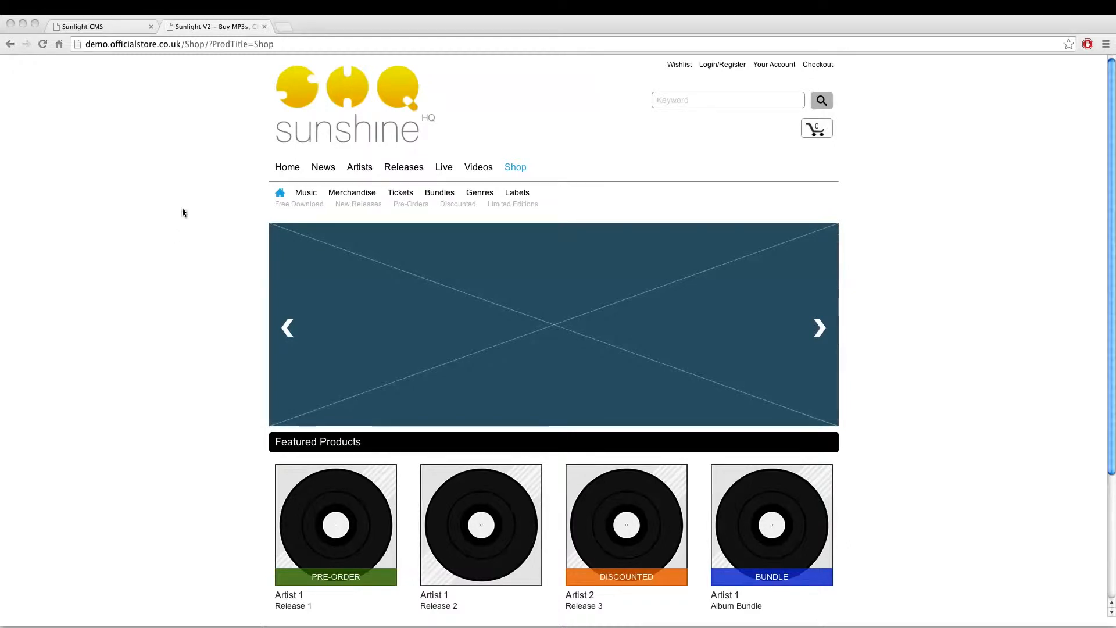
Look over the demo shop page, from the logo and navigation menus to the featured products and footer.
scroll(182, 206, down, 3)
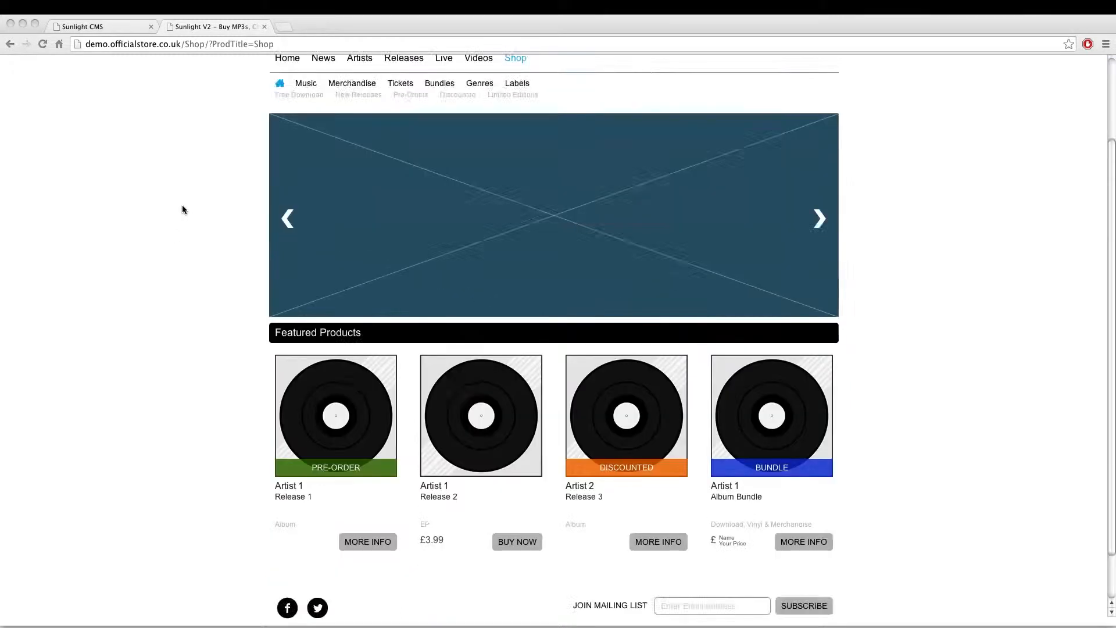
scroll(233, 375, up, 3)
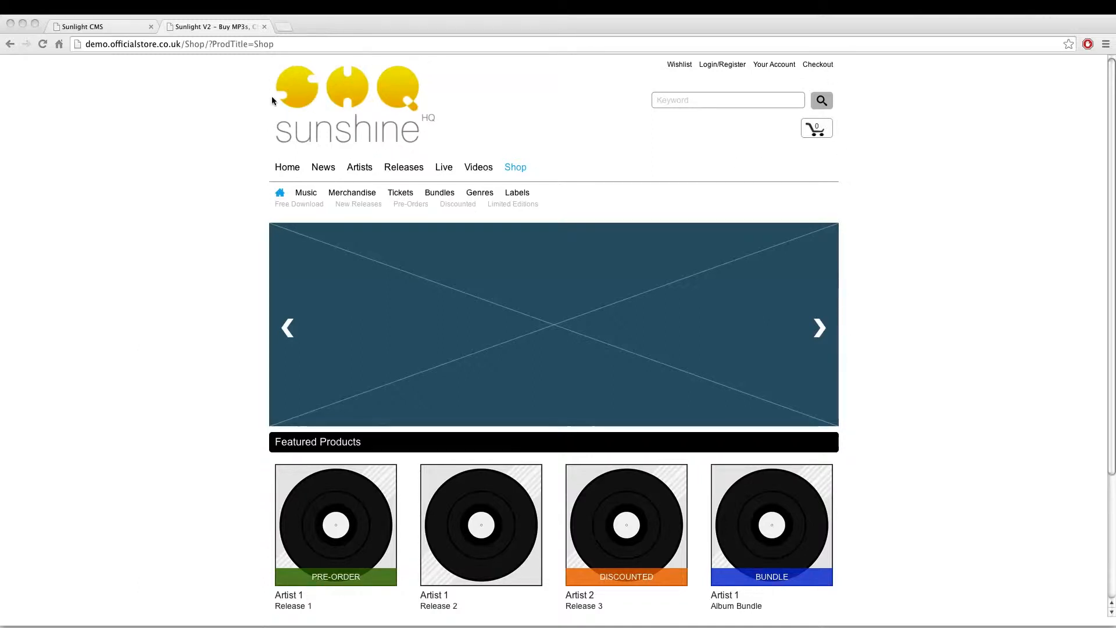
click(319, 99)
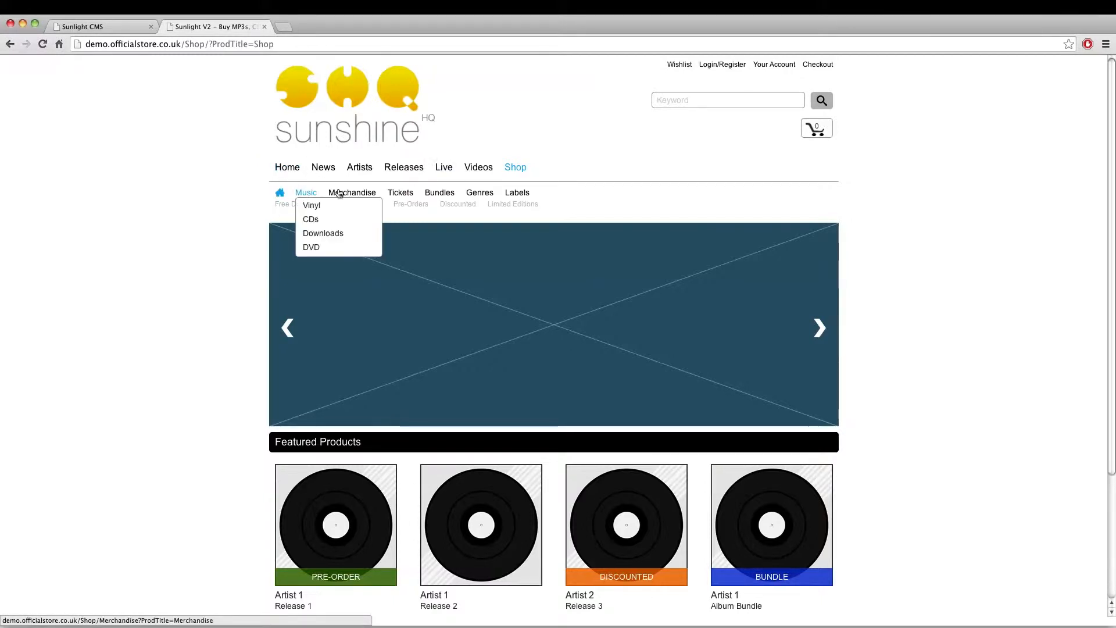
scroll(244, 326, down, 3)
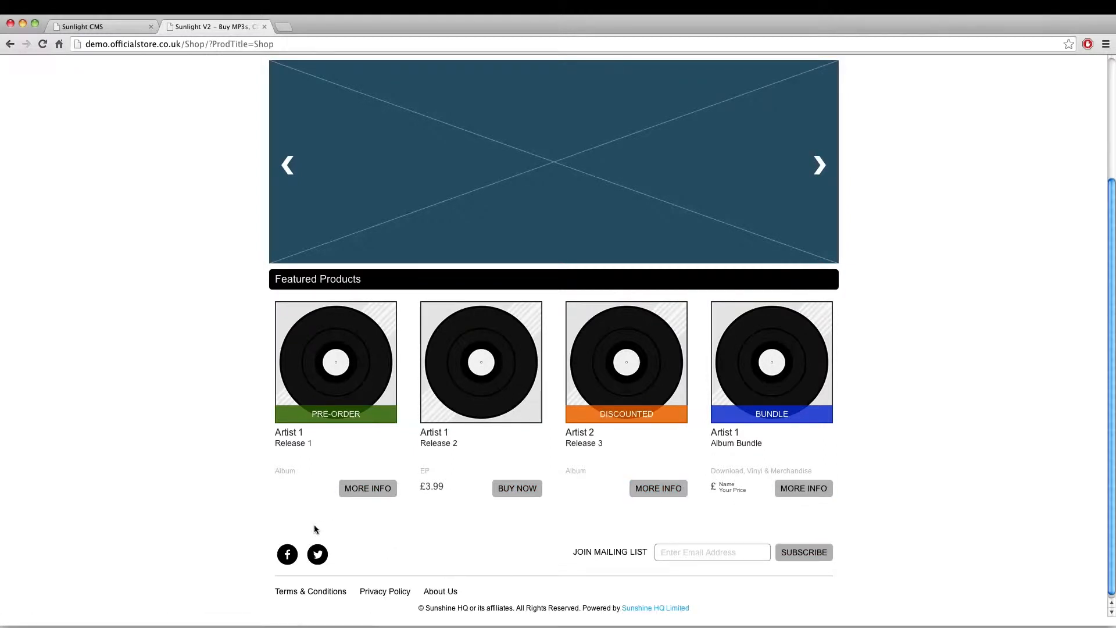
scroll(265, 518, up, 3)
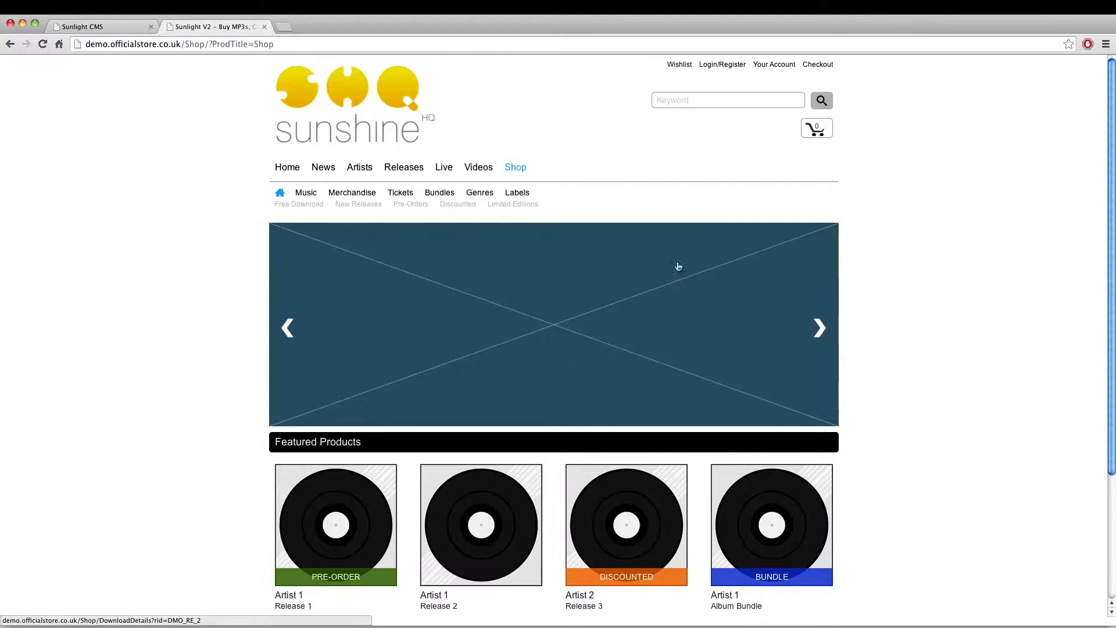
scroll(236, 404, down, 1)
scroll(237, 419, down, 3)
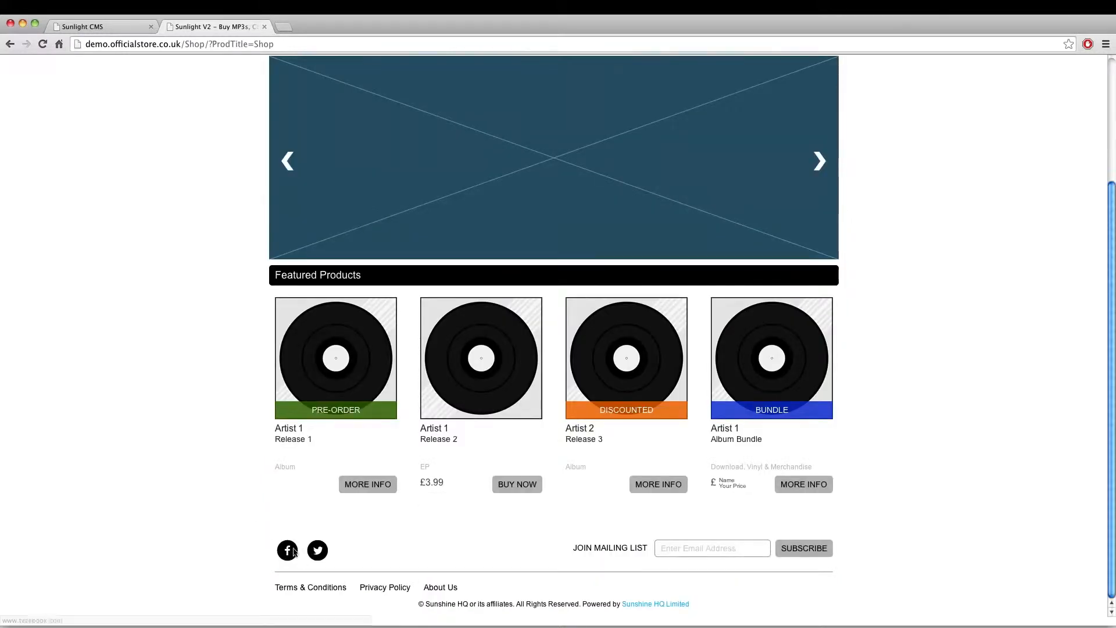
scroll(197, 504, up, 3)
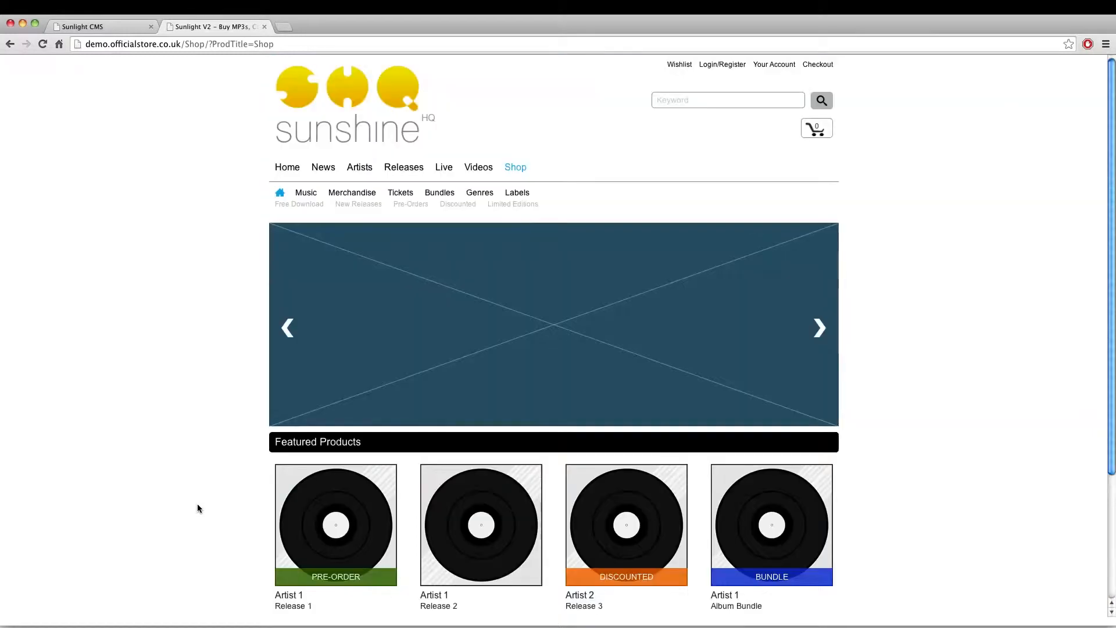
Switch to the Sunlight CMS theme customization page and upload back.png as the body background image, saving the change.
click(85, 29)
click(702, 364)
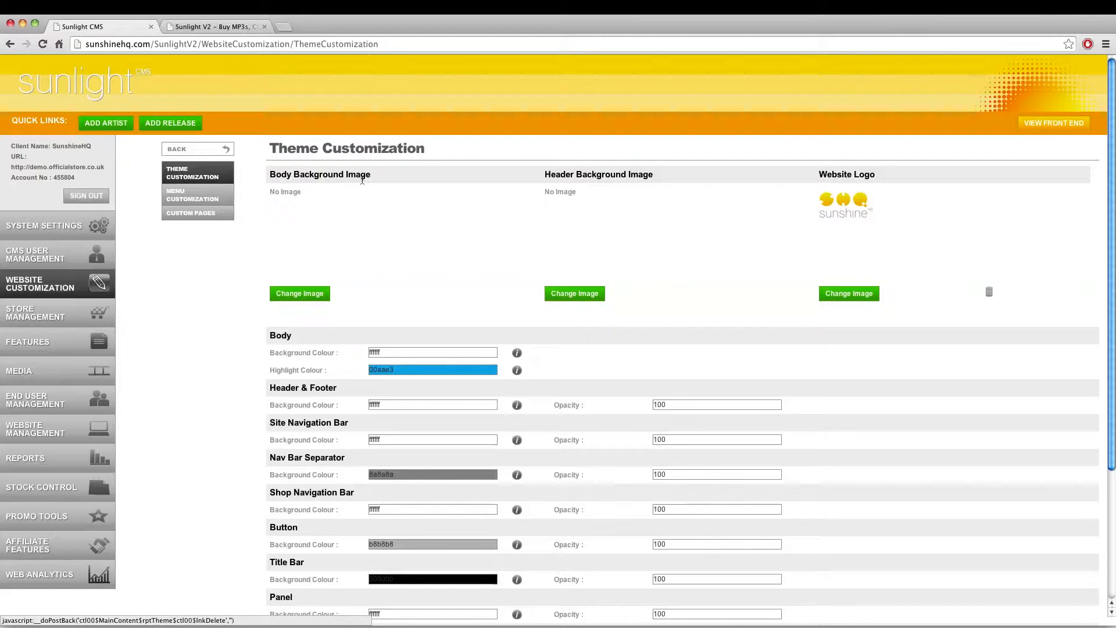
click(289, 293)
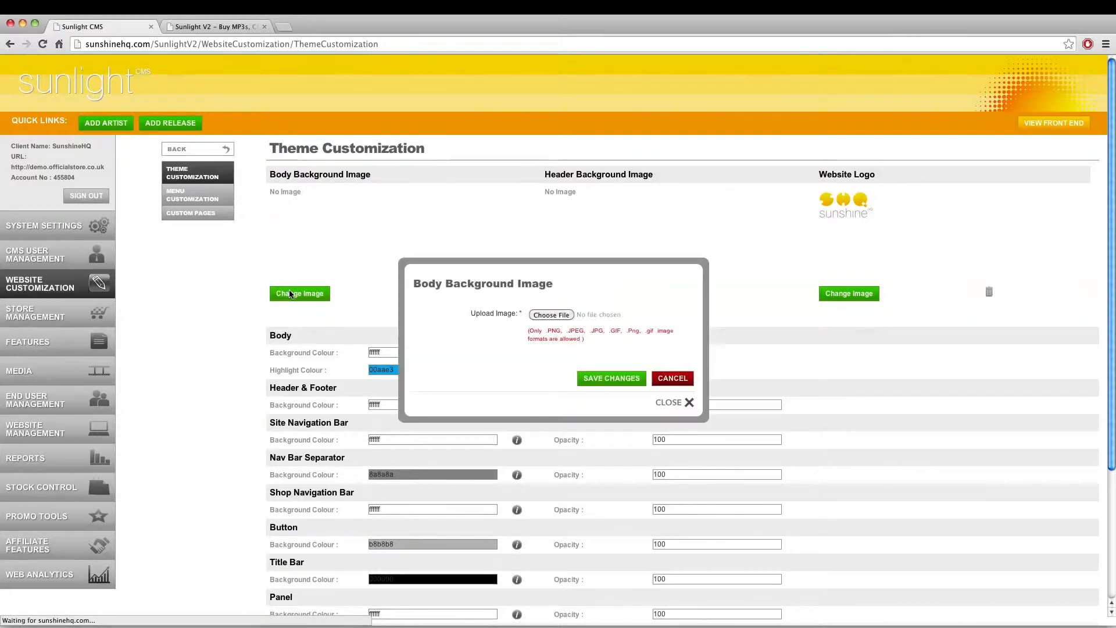
click(556, 315)
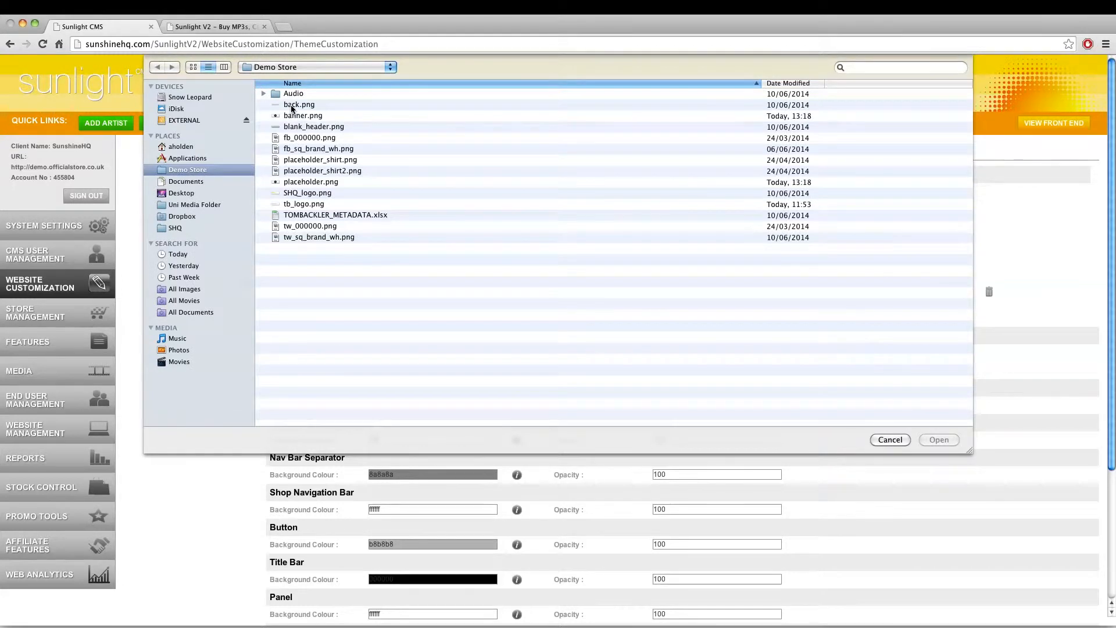
click(293, 105)
click(951, 441)
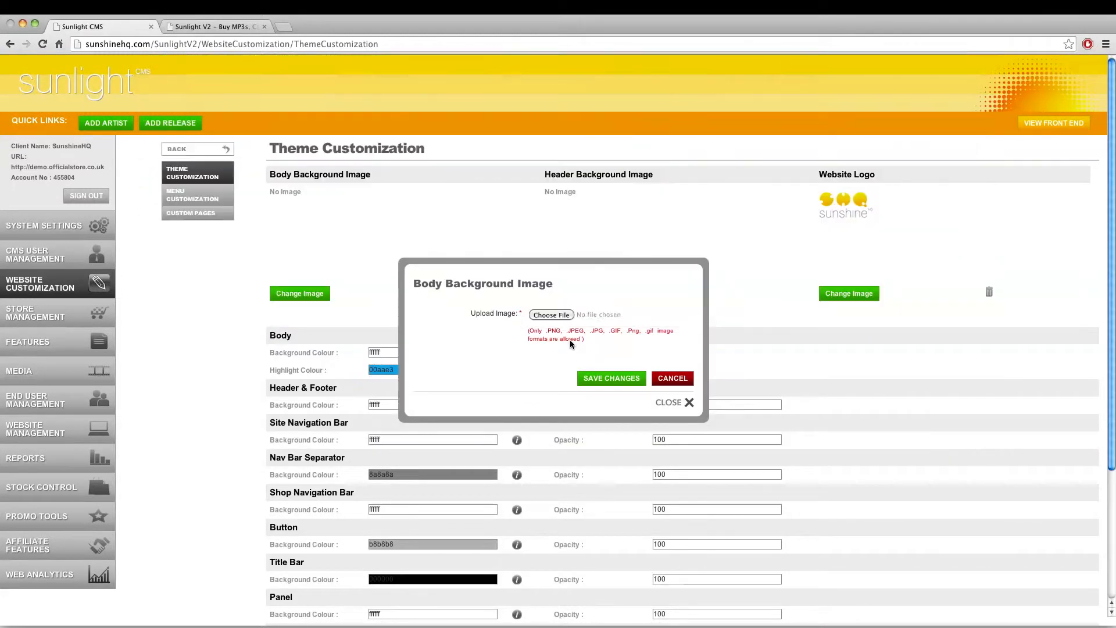
click(611, 378)
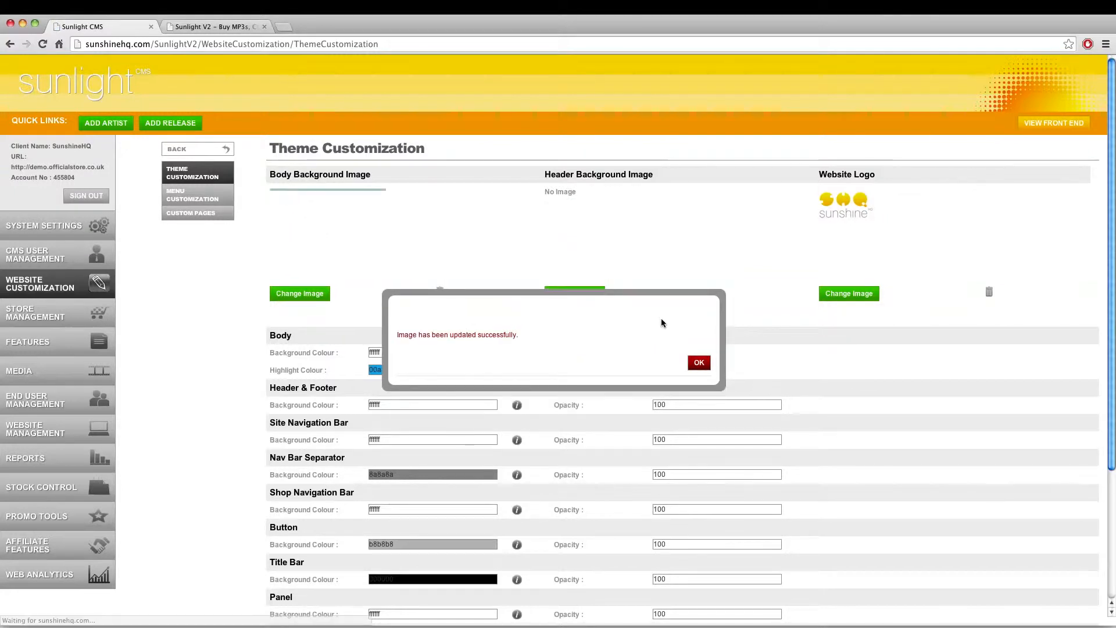
click(698, 362)
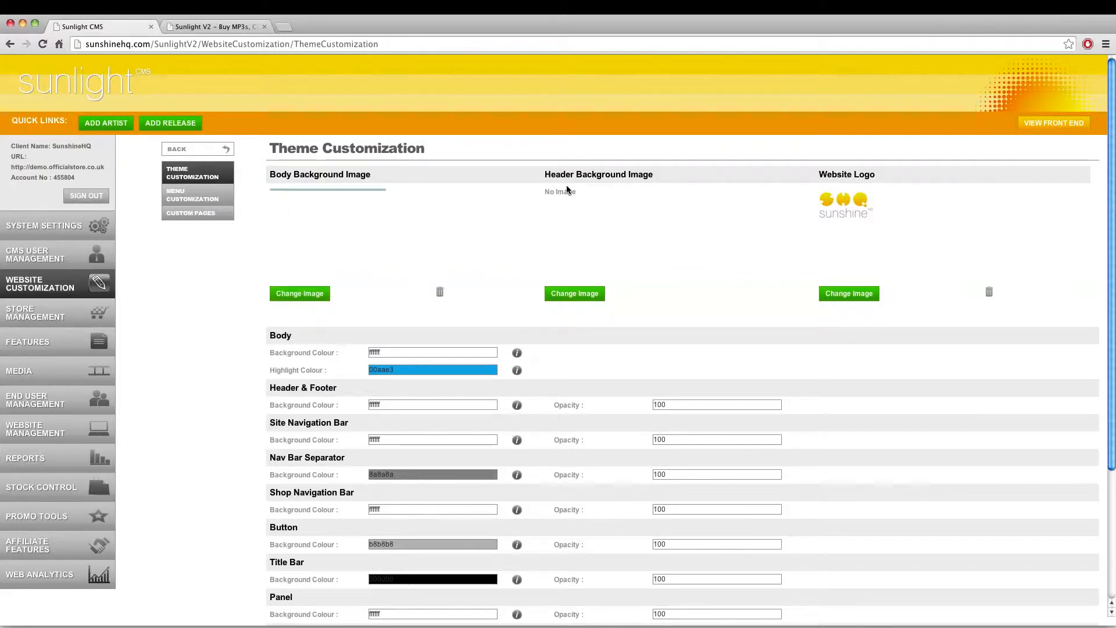
Upload blank_header.png as the header background image and save the change.
click(581, 298)
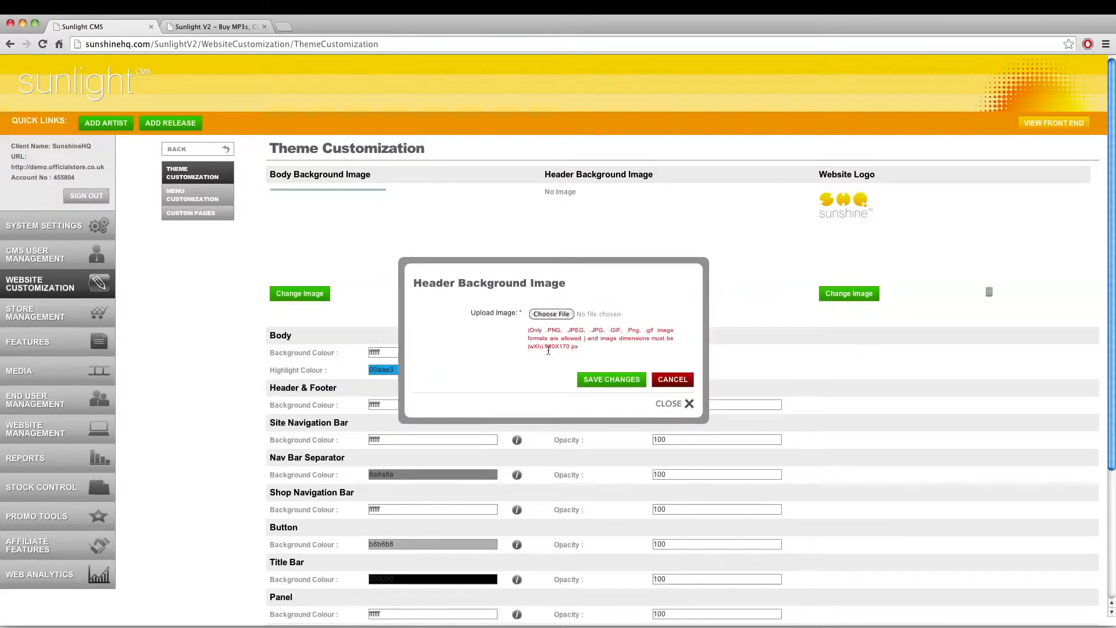
drag(530, 330, 606, 333)
click(551, 314)
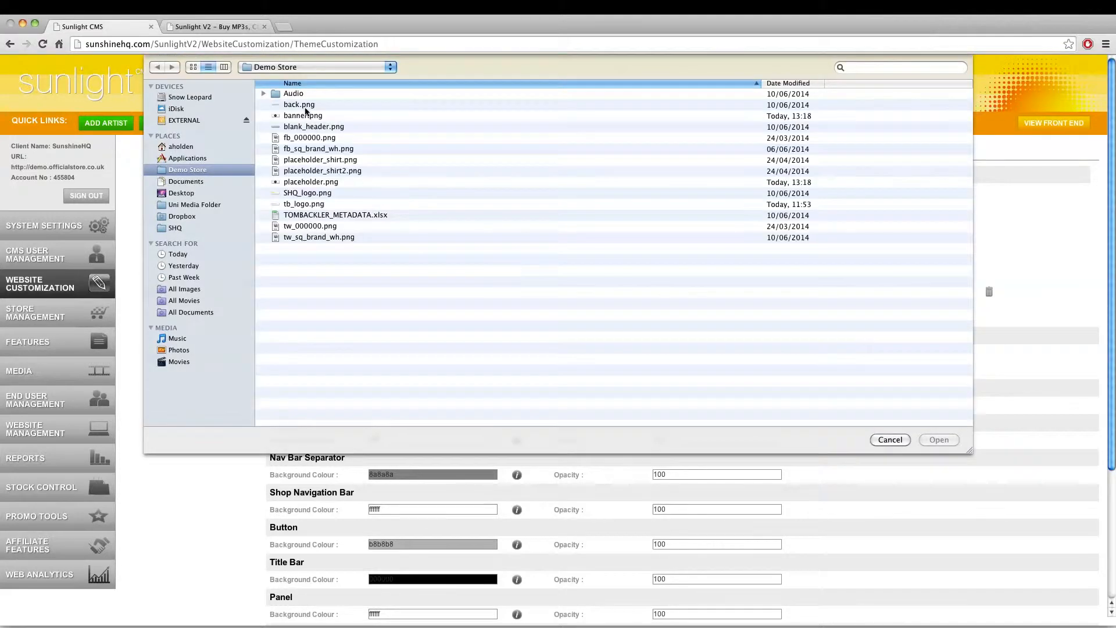
click(309, 127)
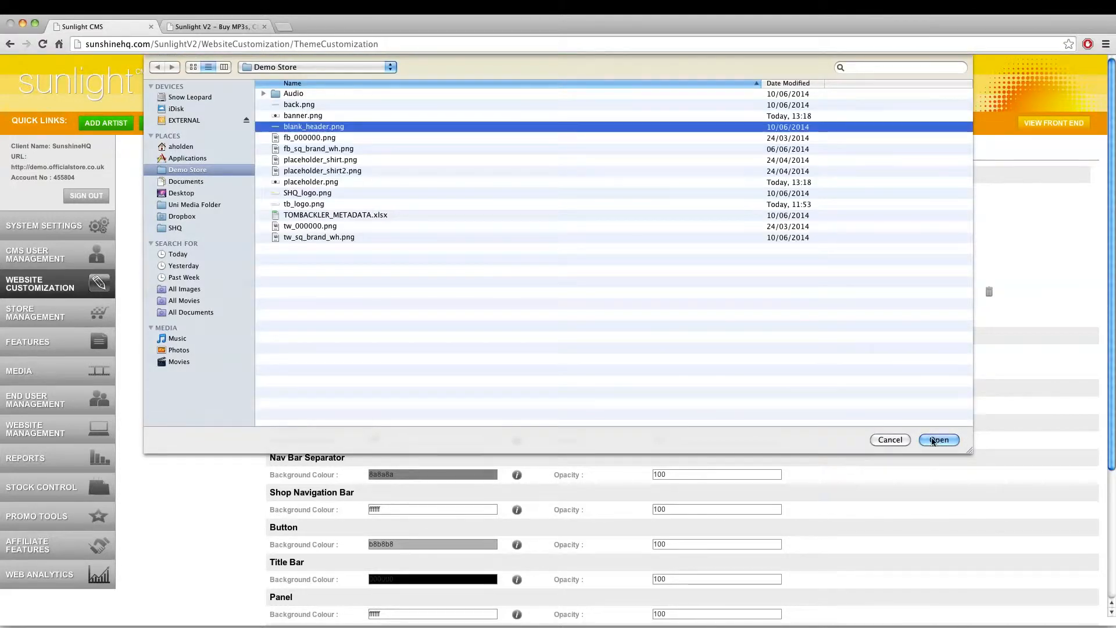
key(Return)
click(605, 383)
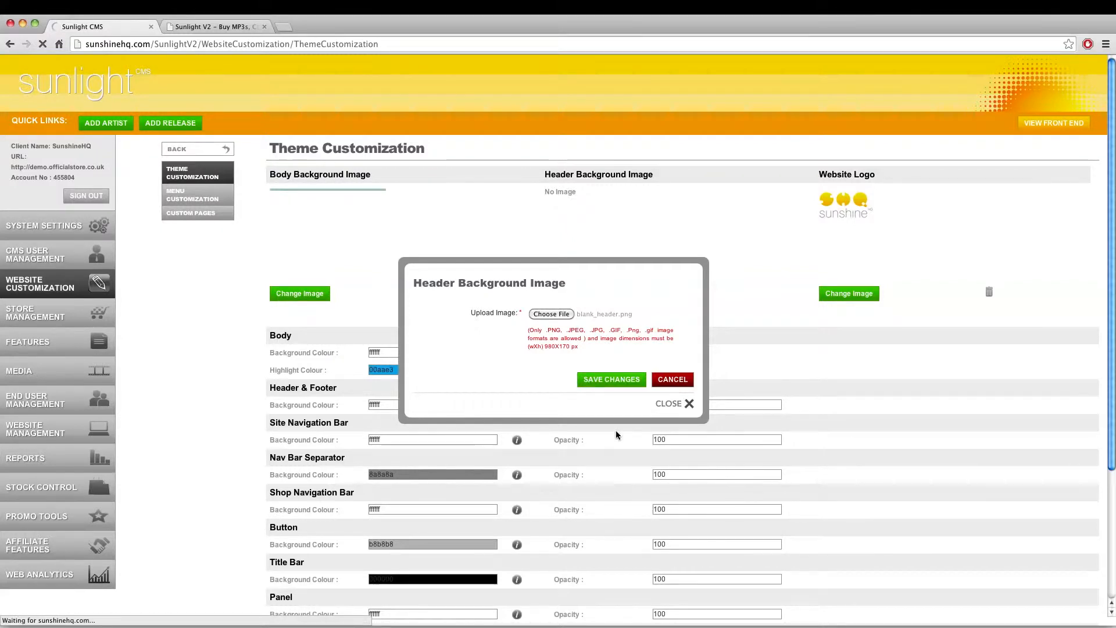
click(702, 365)
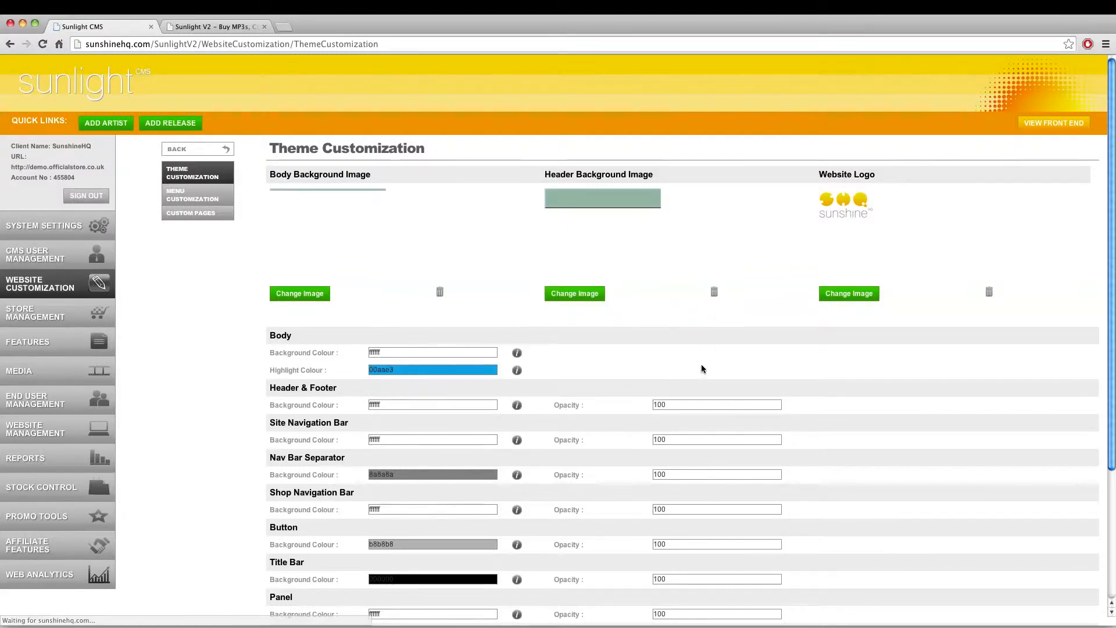
Replace the website logo with tb_logo.png and save the change.
click(842, 293)
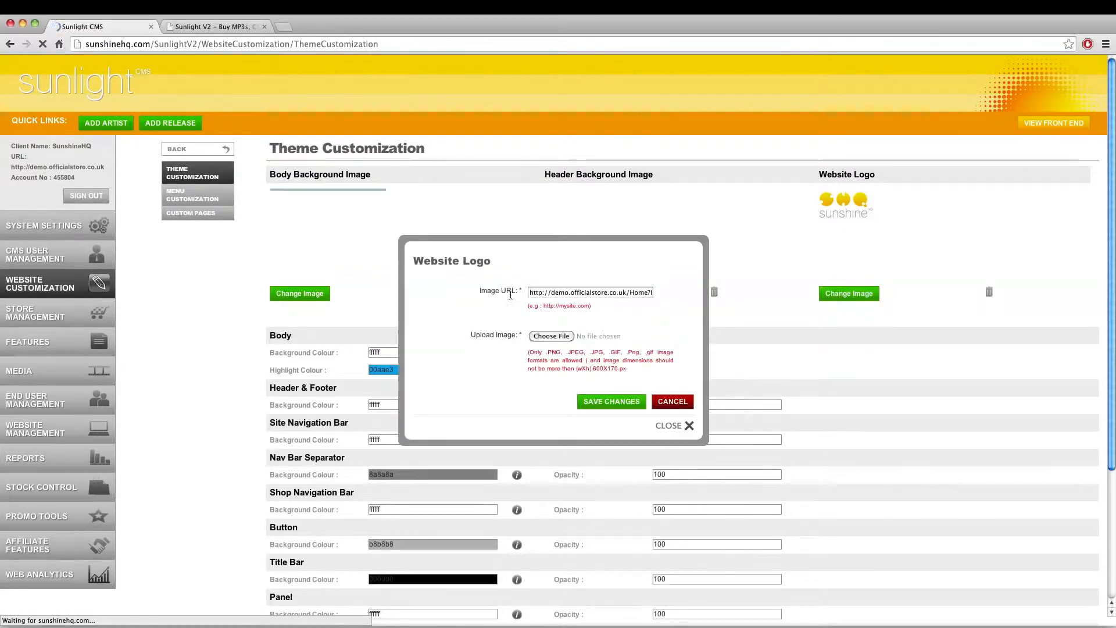
drag(529, 292, 654, 293)
drag(573, 293, 528, 293)
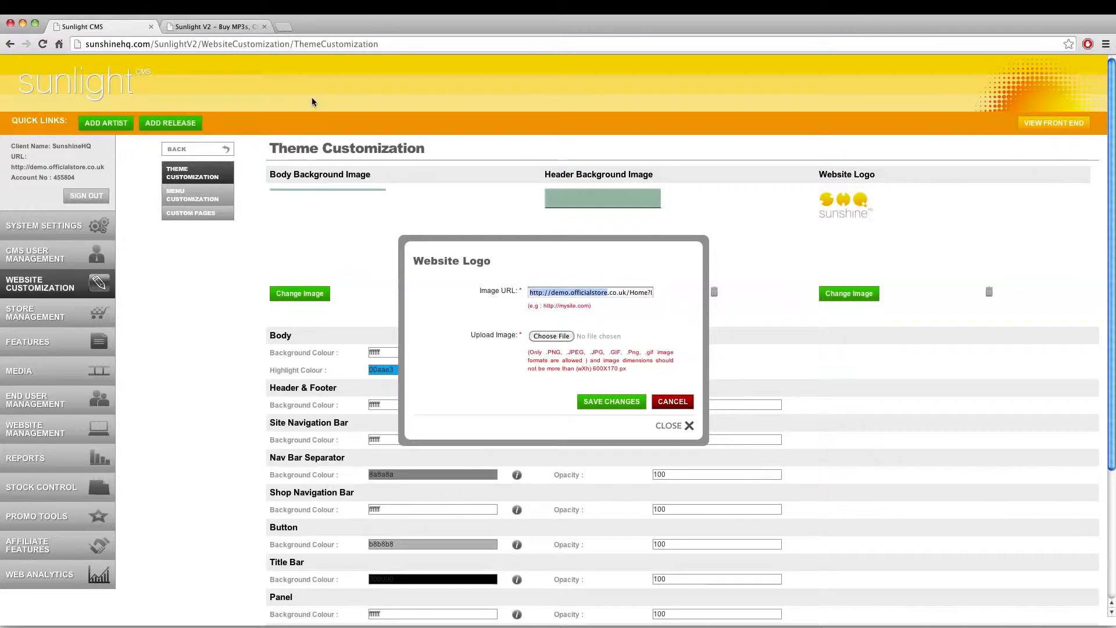
click(549, 293)
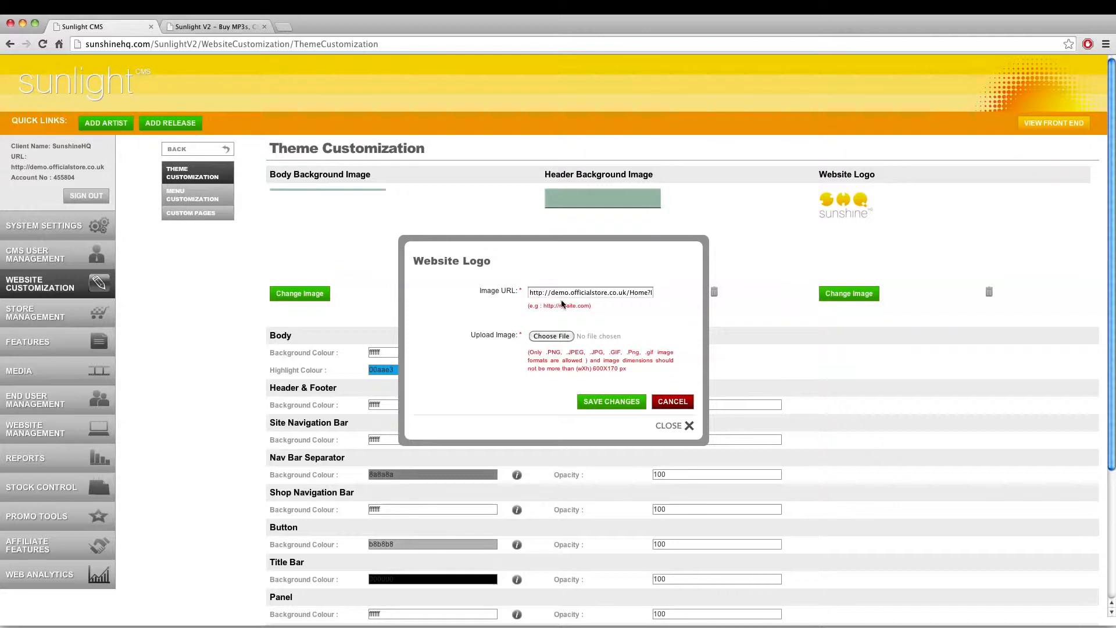
triple_click(556, 295)
click(536, 337)
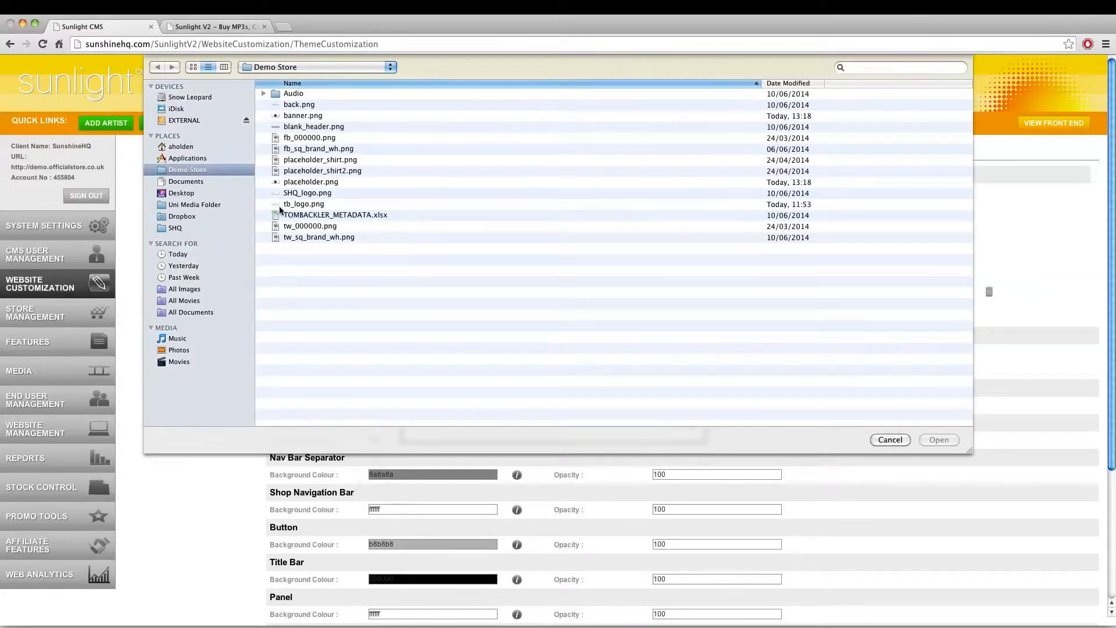
click(292, 204)
click(949, 438)
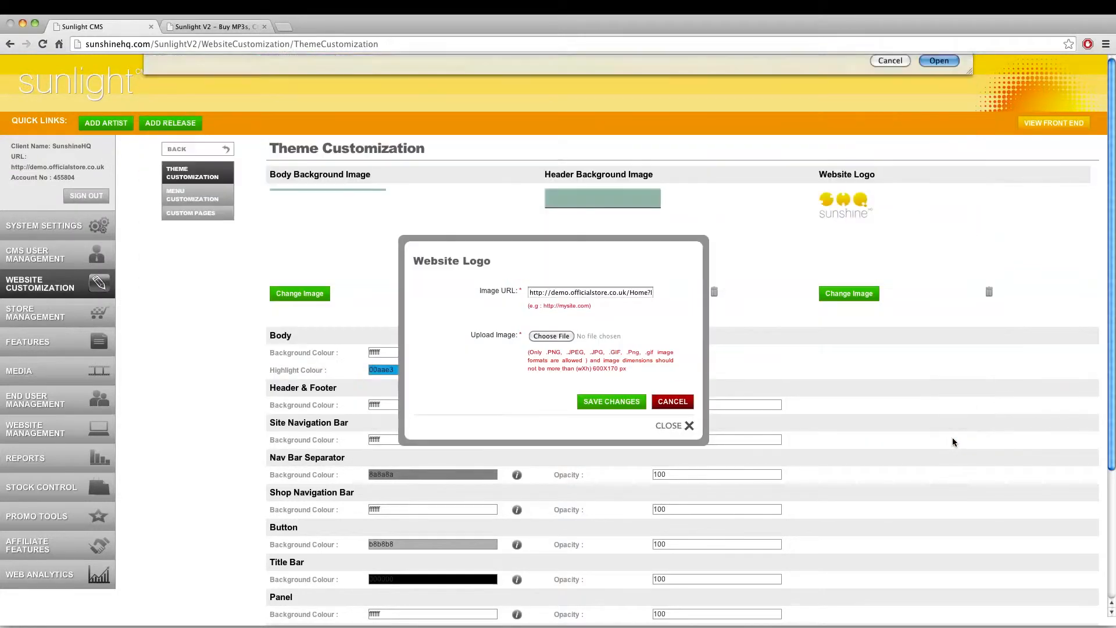
click(645, 403)
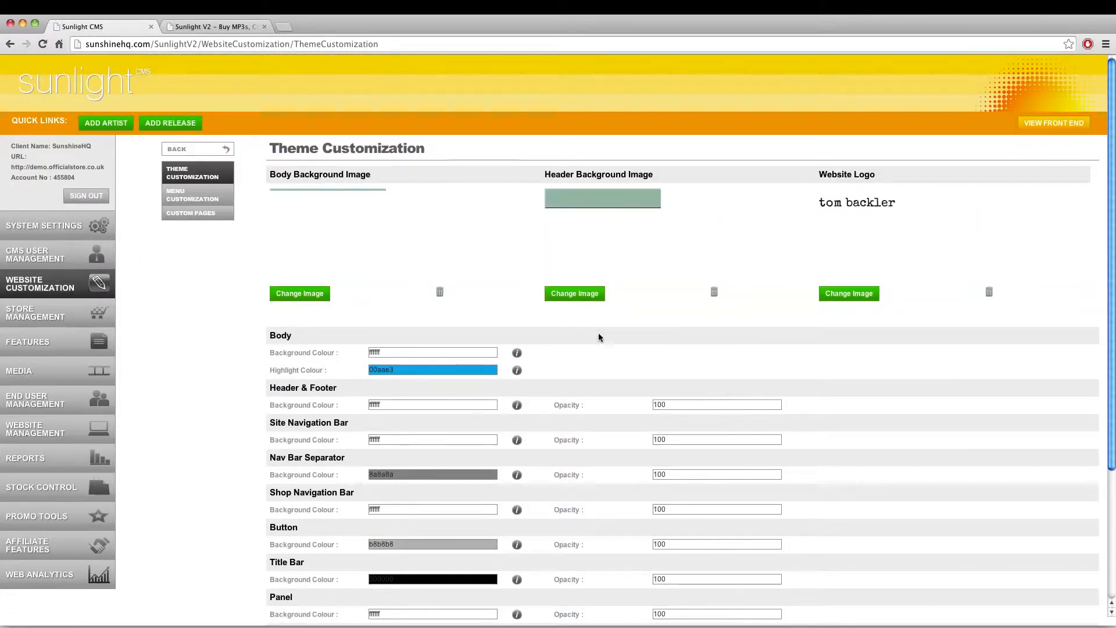
Set the Body background colour of the theme to 9dc2b6.
scroll(637, 340, down, 5)
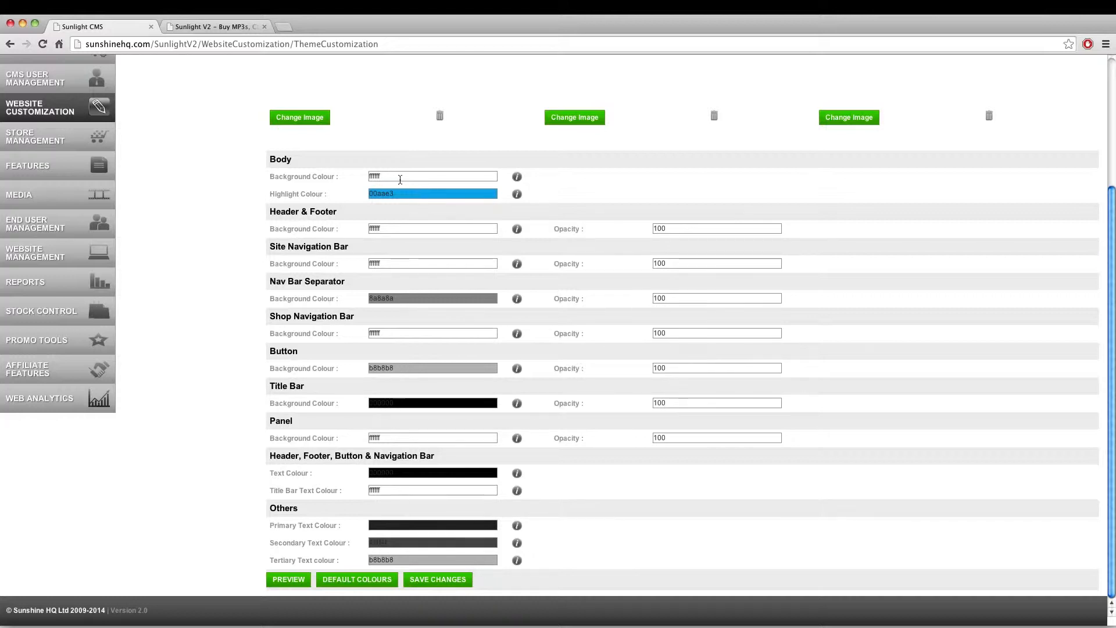
scroll(401, 185, up, 5)
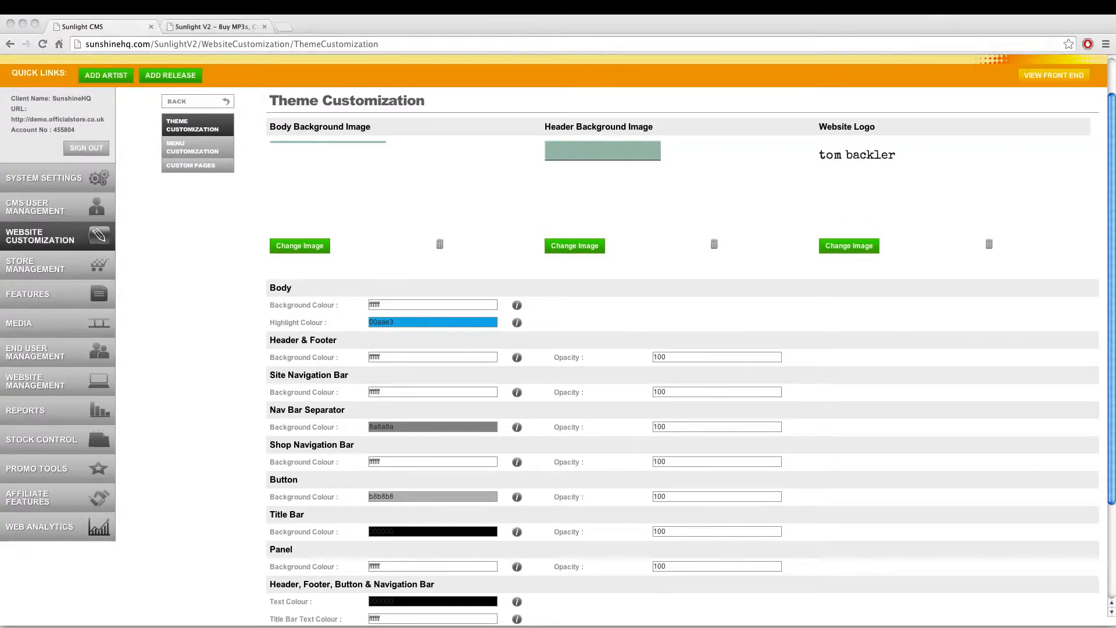
double_click(384, 303)
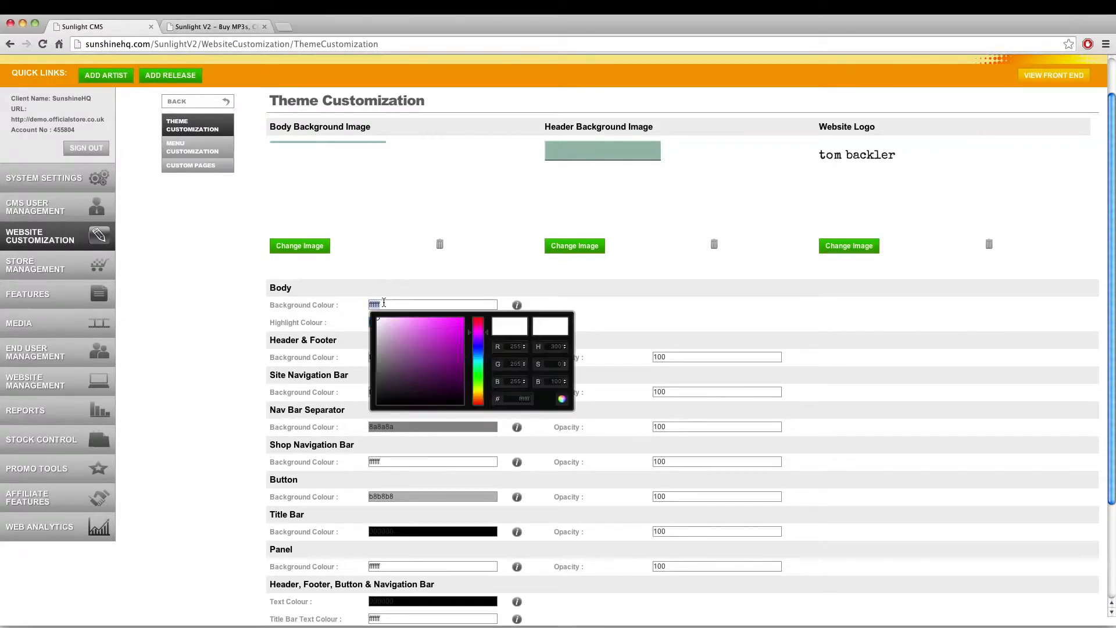
text(9dc2b6)
click(571, 296)
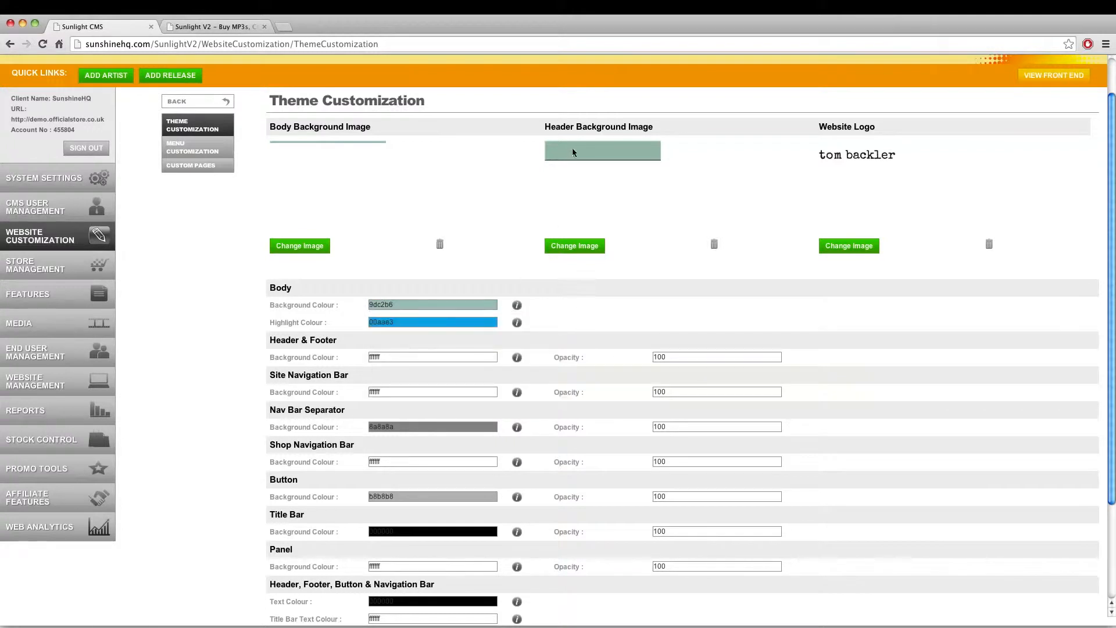
Set the Body highlight colour of the theme to 63a6bd.
scroll(558, 326, down, 1)
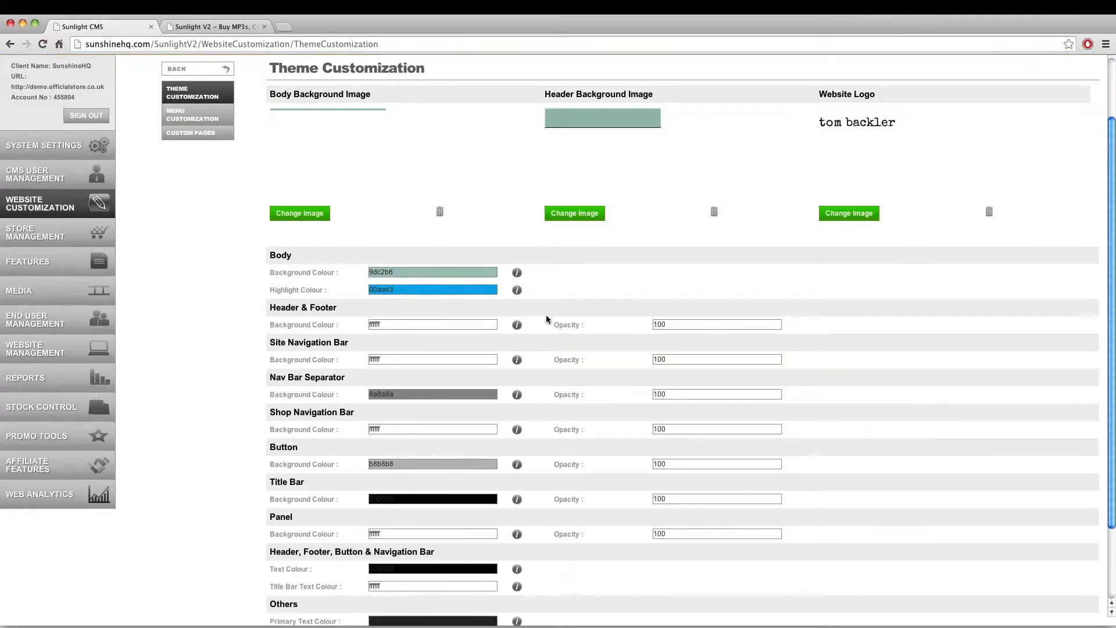
click(401, 289)
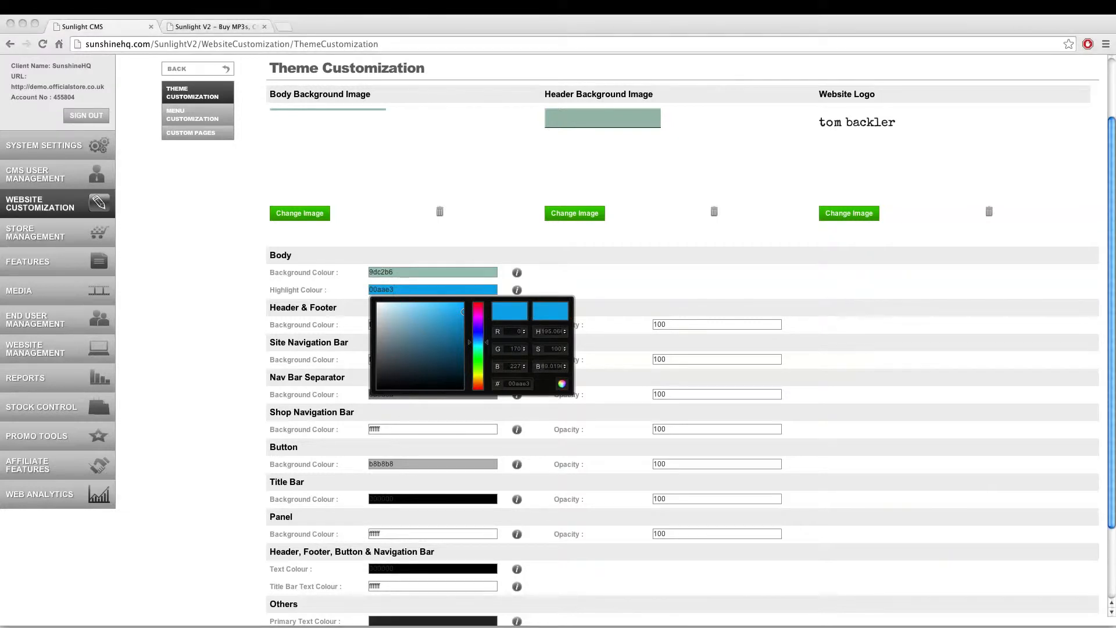
double_click(388, 289)
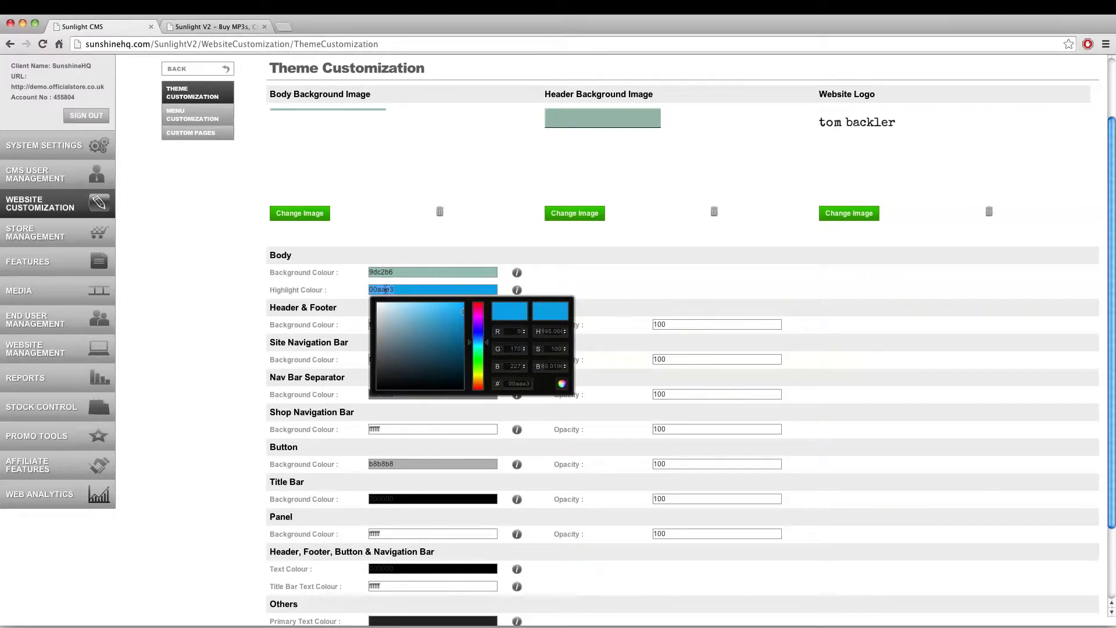
text(63a6bd)
click(346, 290)
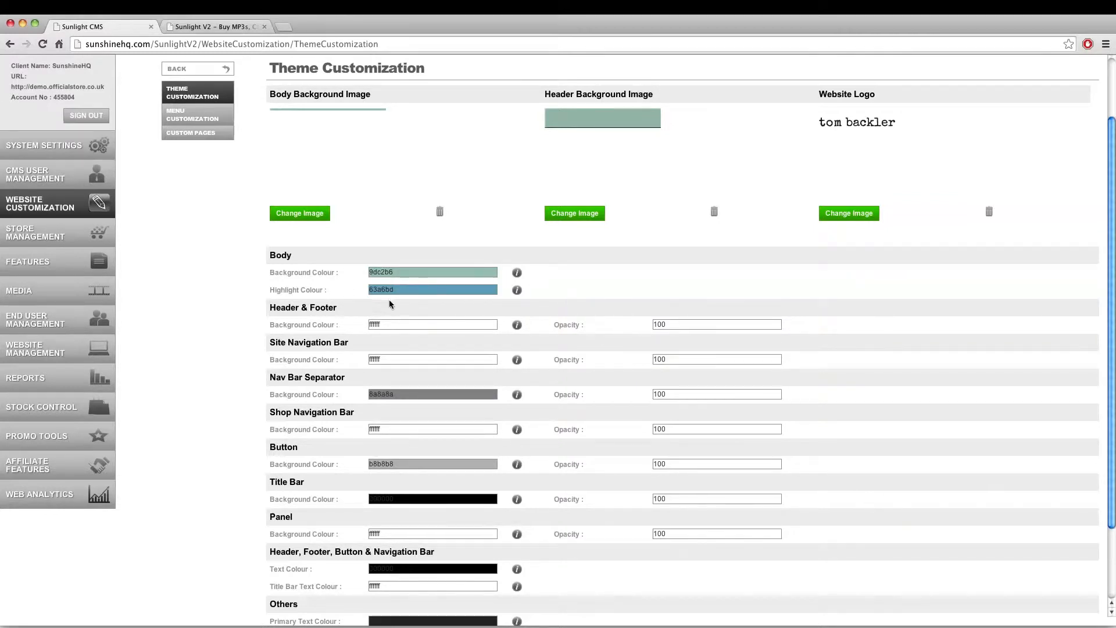
Set the Header & Footer background colour to black (000000) with an opacity of 40.
click(390, 325)
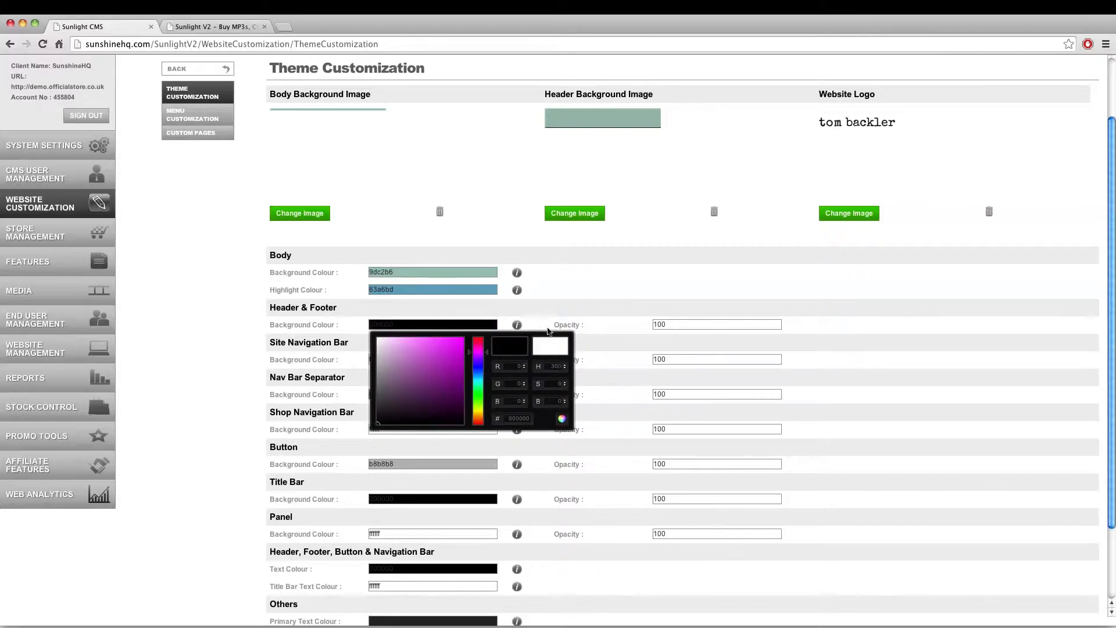
click(570, 310)
drag(691, 326, 559, 313)
text(40)
Set the Site Navigation Bar background colour to black with an opacity of 85.
scroll(560, 343, down, 1)
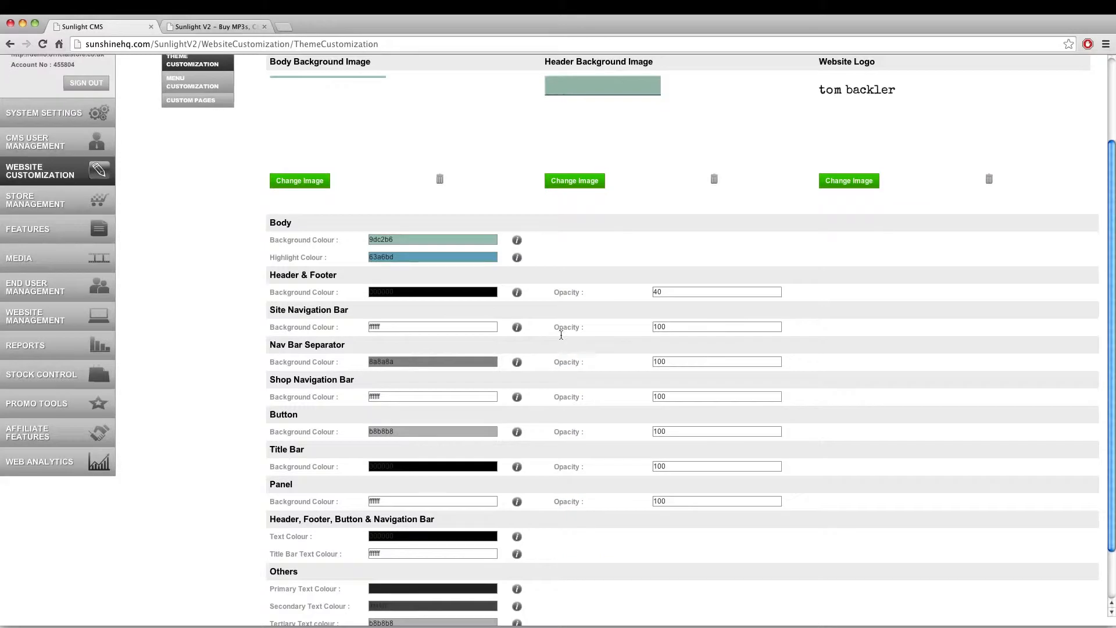
click(410, 328)
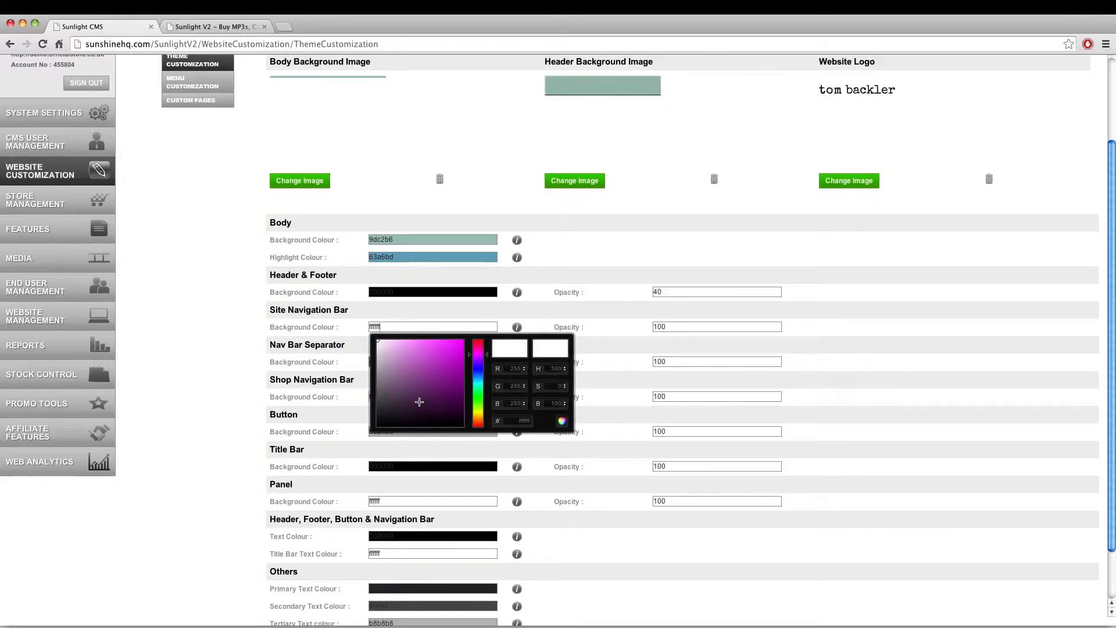
drag(413, 418, 410, 427)
drag(694, 329, 585, 323)
text(85)
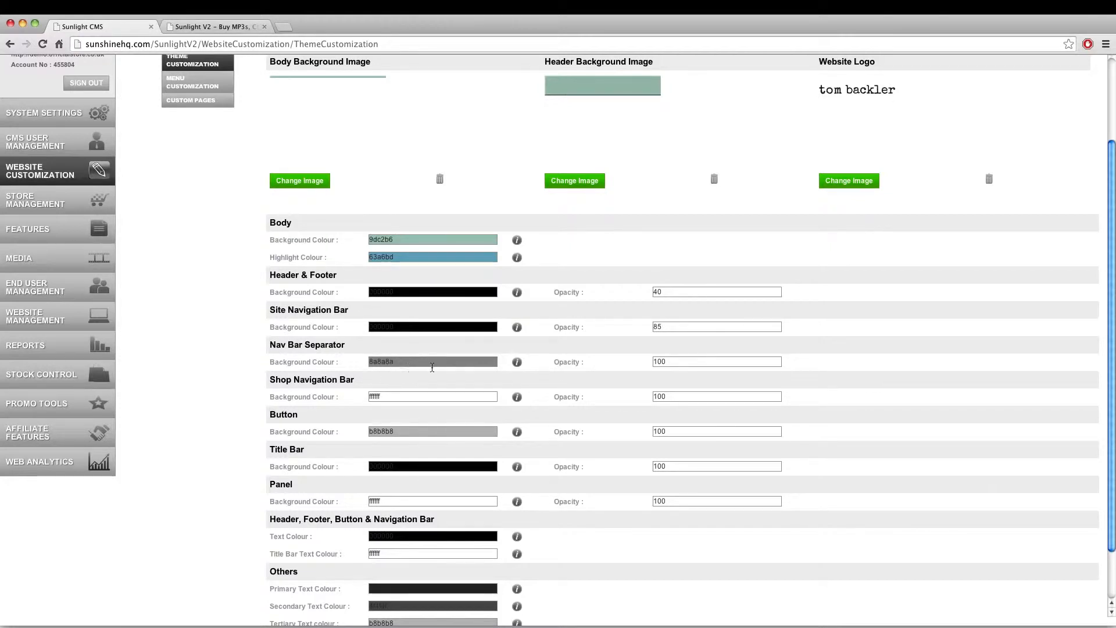
Set the Nav Bar Separator background colour to light grey (e0e0e0) with an opacity of 40.
click(411, 366)
drag(384, 387, 337, 387)
drag(683, 365, 615, 366)
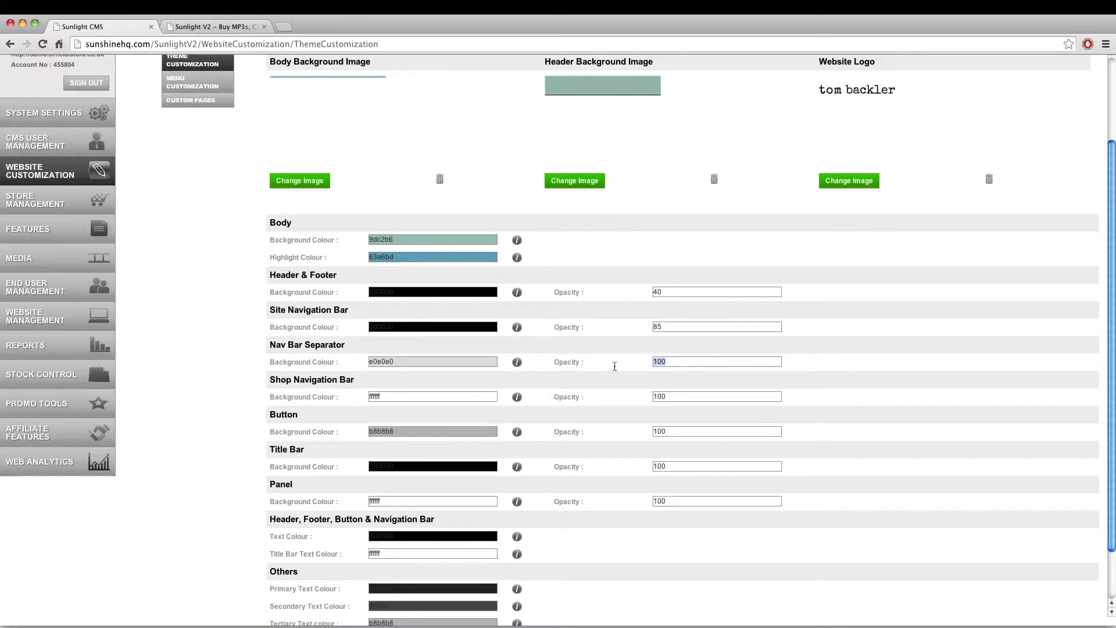
text(40)
Set the Shop Navigation Bar background colour to black with an opacity of 85, and the Button background colour to dark grey.
click(375, 397)
drag(415, 442, 416, 496)
click(614, 389)
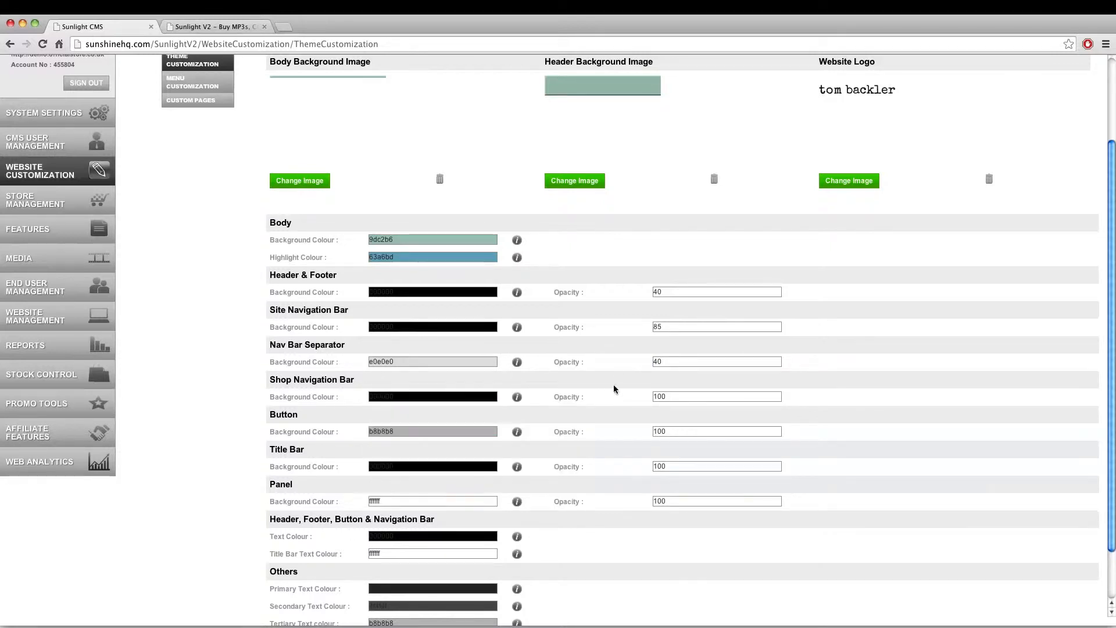
drag(687, 398, 607, 400)
click(399, 433)
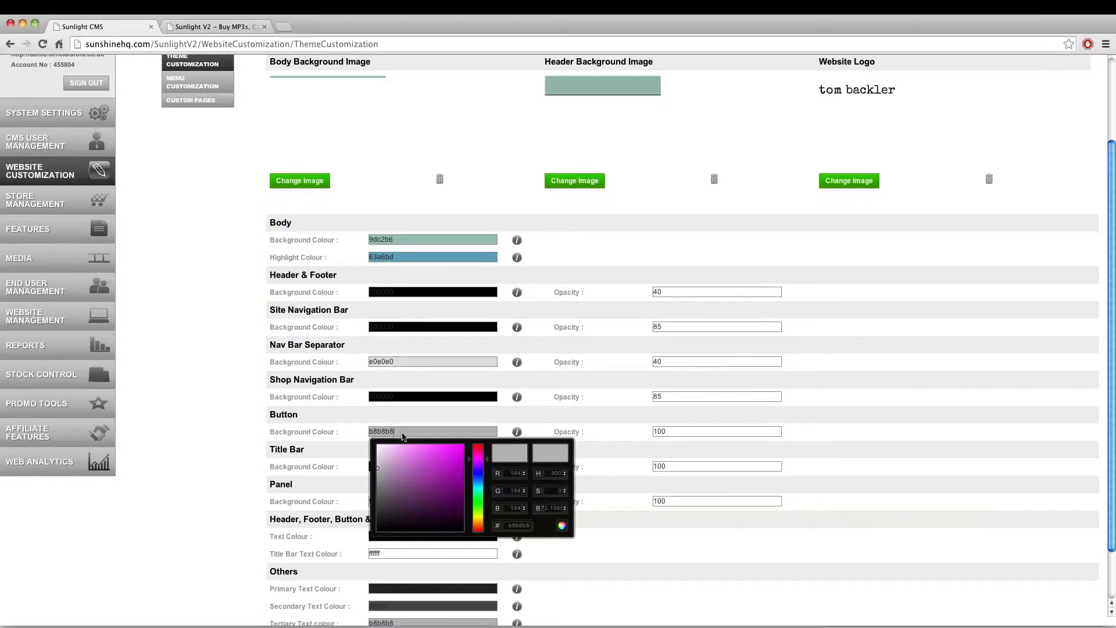
click(318, 428)
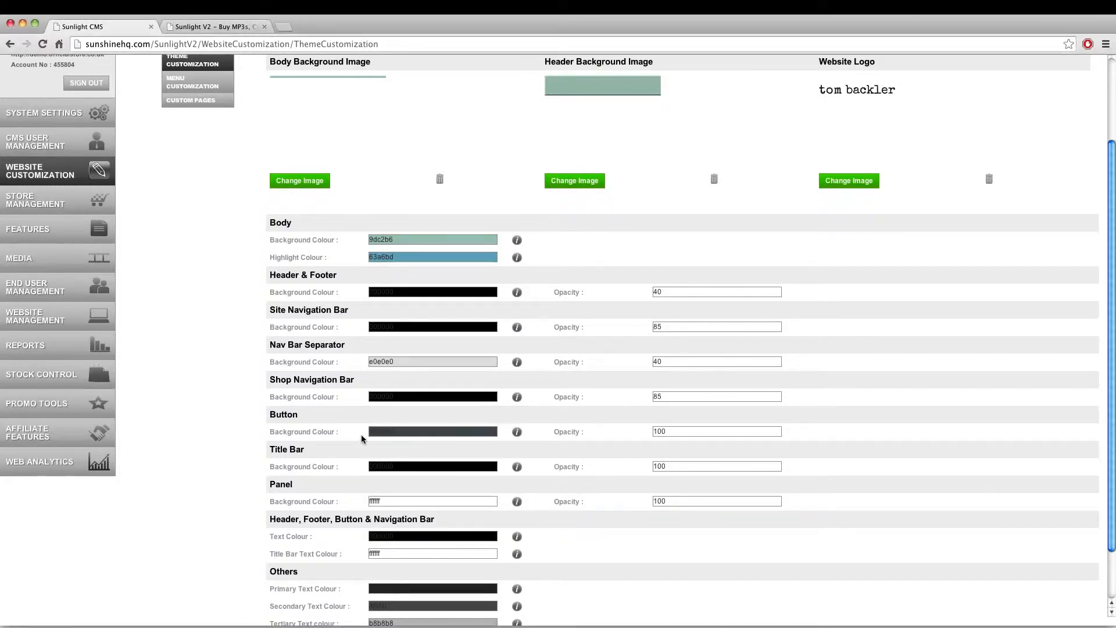
Set the opacity of both the Title Bar and the Panel to 85, keeping their background colours.
scroll(361, 436, down, 1)
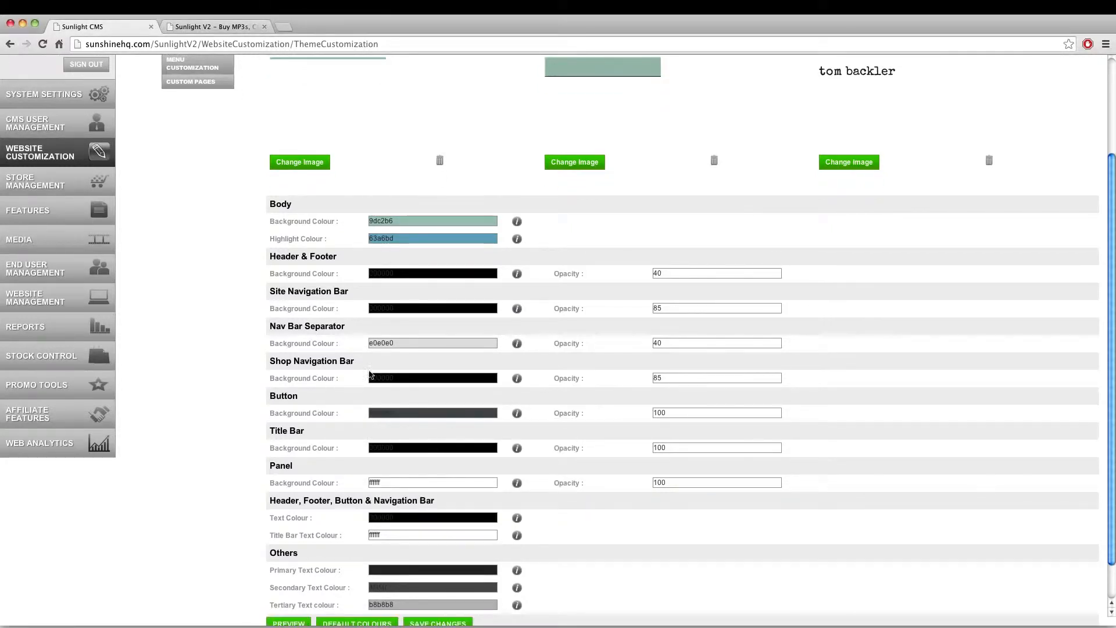
click(200, 27)
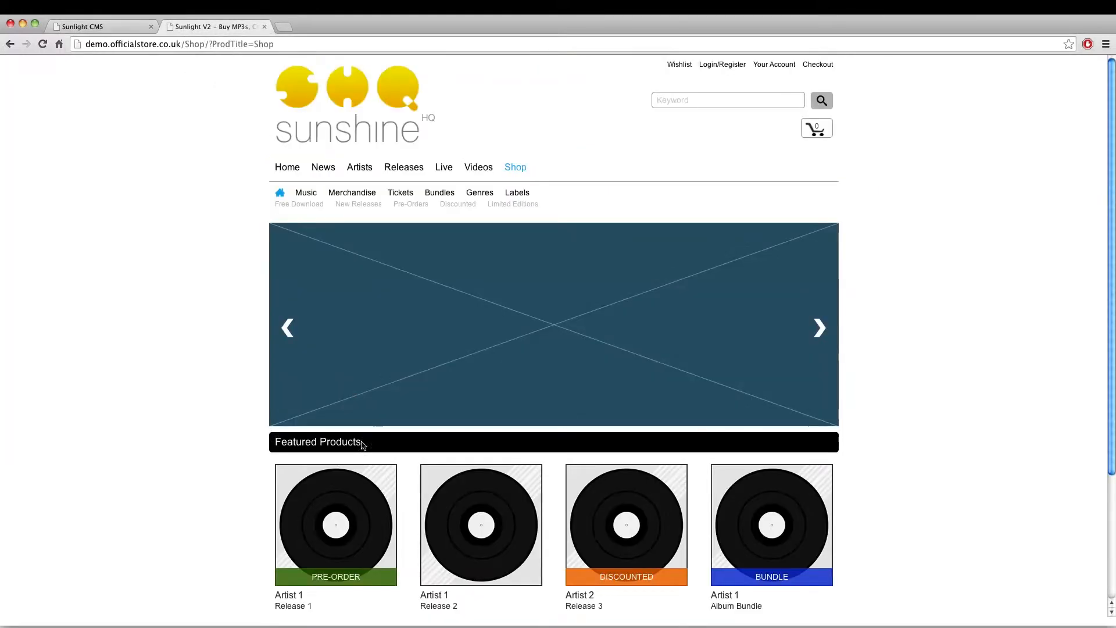
click(113, 27)
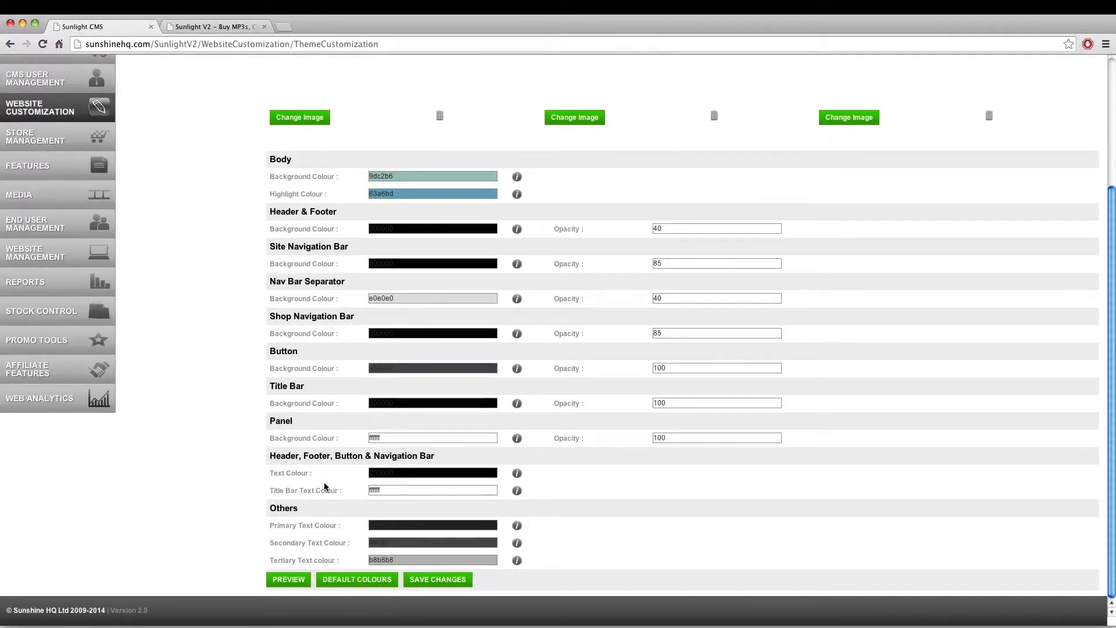
click(448, 403)
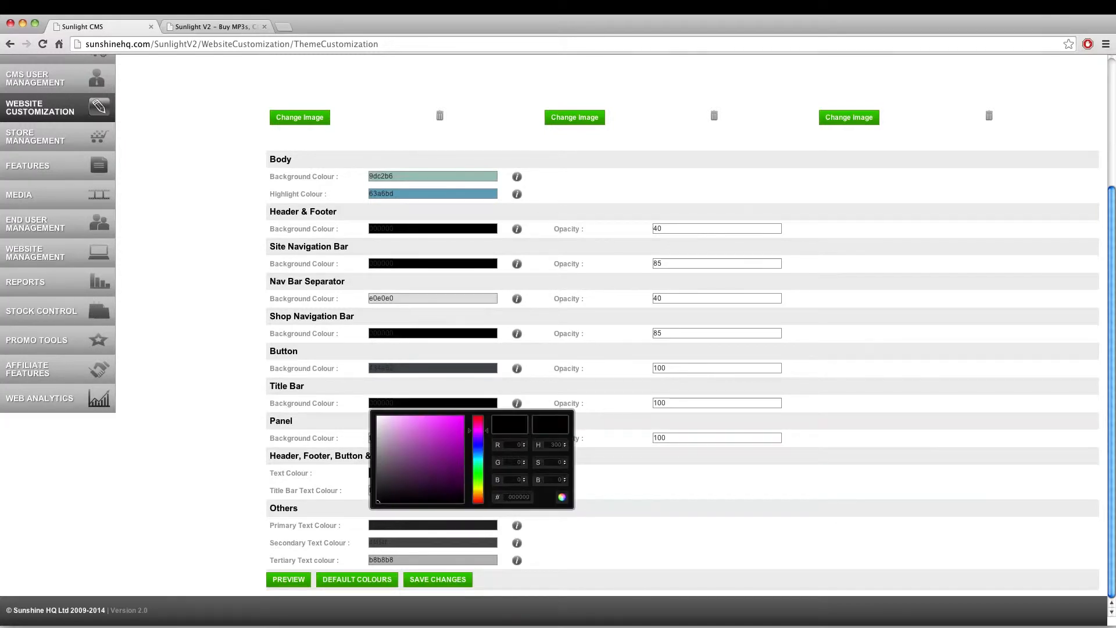
click(630, 399)
double_click(655, 403)
text(85)
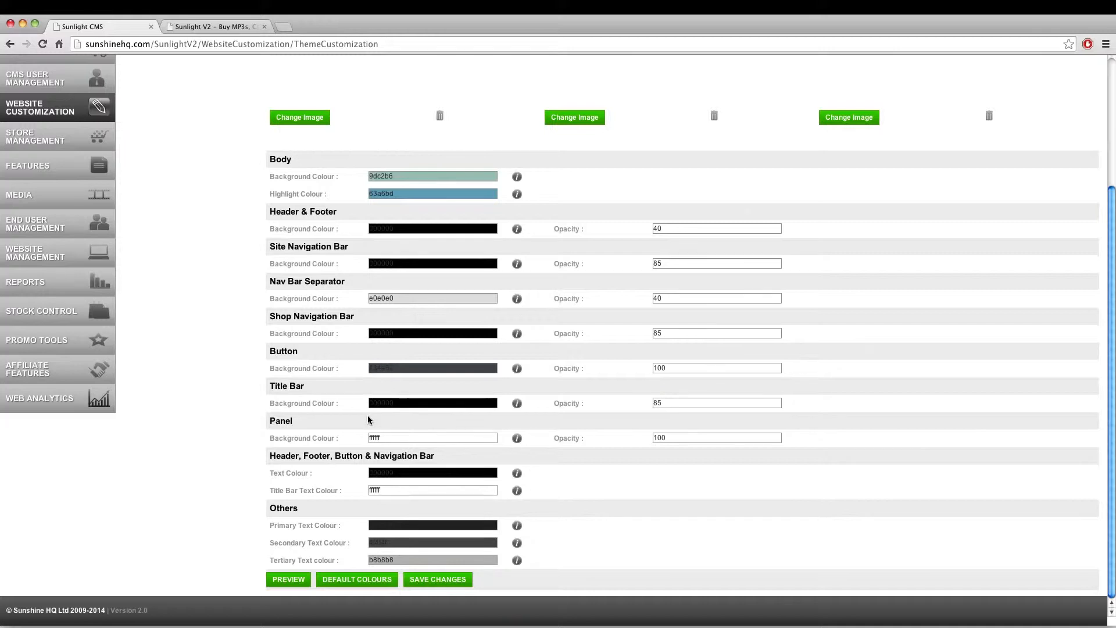
double_click(680, 440)
text(85)
Examine the storefront's navigation, product titles, prices and footer to see which elements the theme's text colour settings affect.
drag(272, 474, 314, 474)
click(318, 473)
double_click(356, 457)
click(290, 493)
key(ctrl+Tab)
scroll(284, 343, down, 3)
key(ctrl+Tab)
click(193, 27)
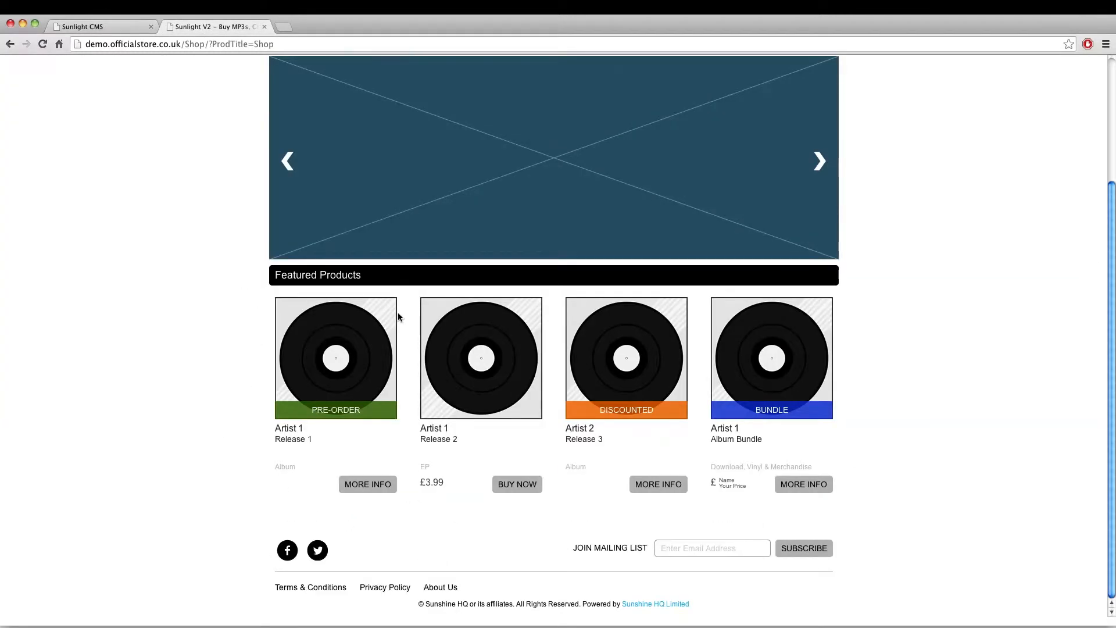
drag(287, 433, 305, 439)
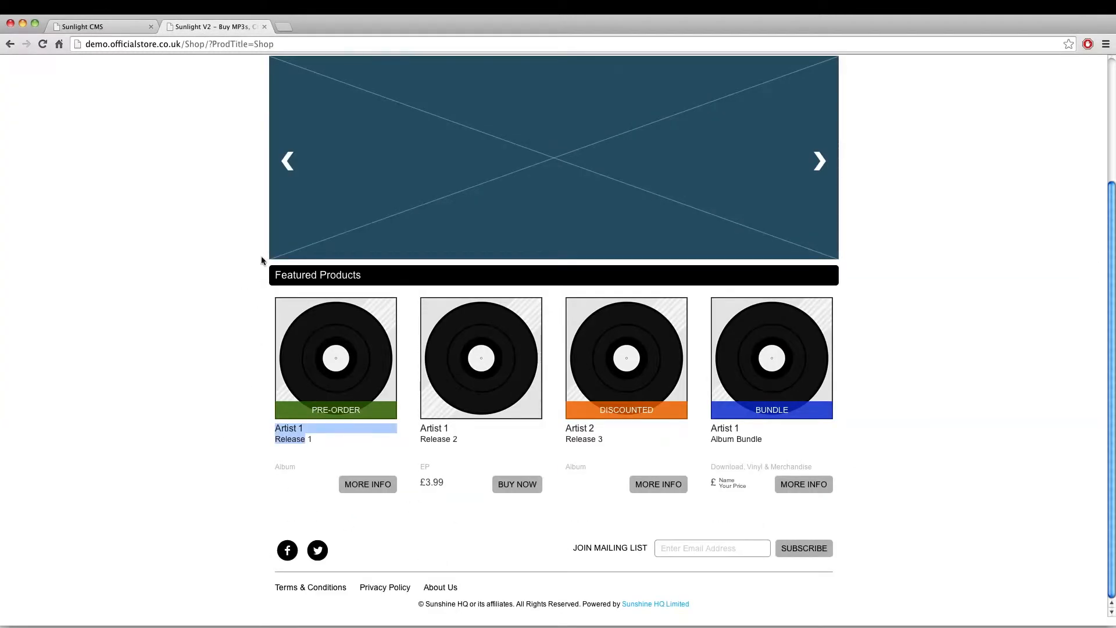
drag(420, 482, 441, 484)
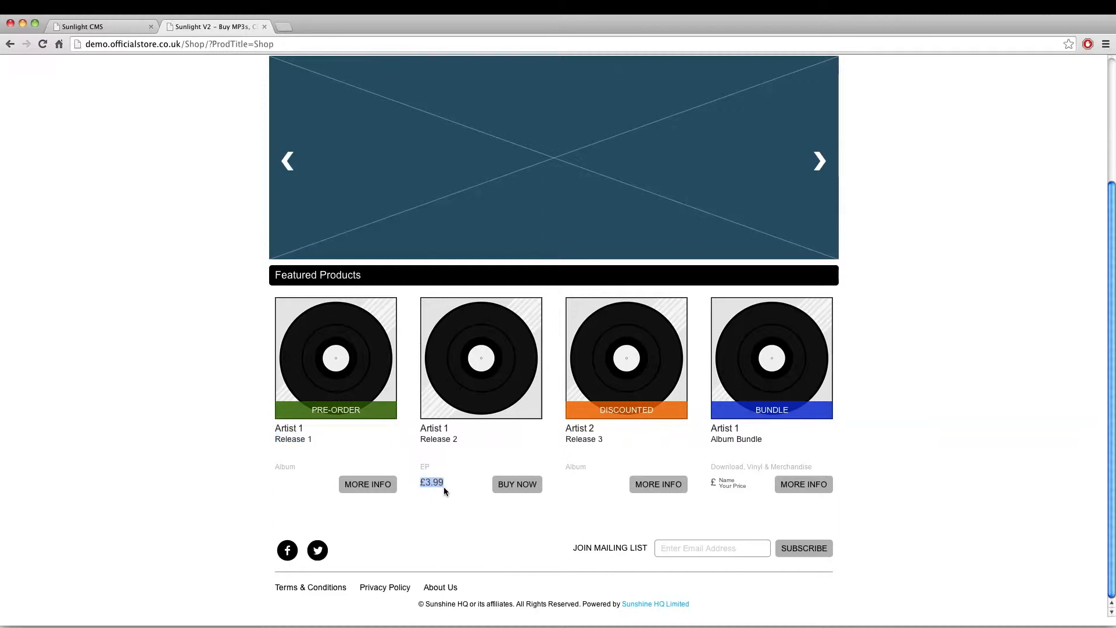
click(437, 483)
scroll(440, 497, up, 3)
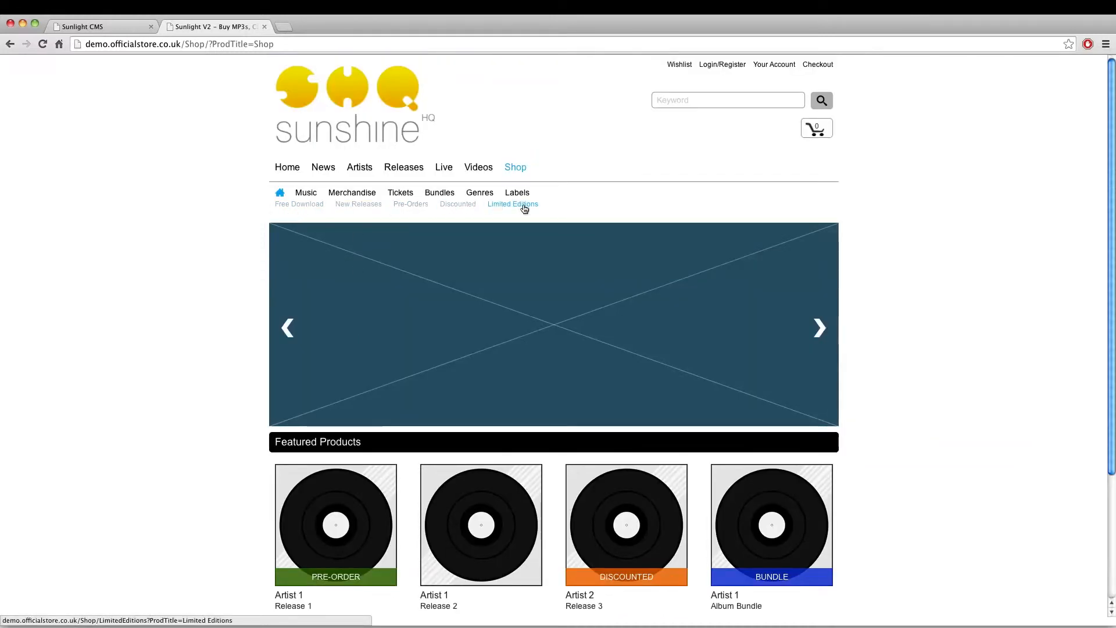
scroll(299, 401, down, 3)
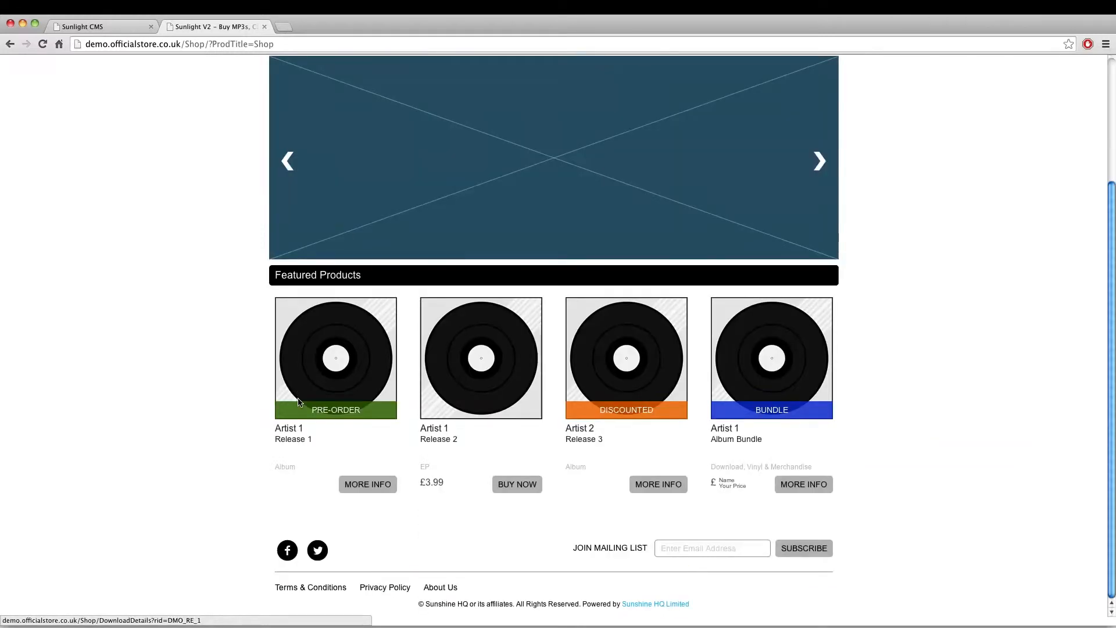
In the CMS theme settings, set the header, footer, button and navigation Text Colour to f2f2f2 and the Title Bar Text Colour to b4d8cc.
click(81, 27)
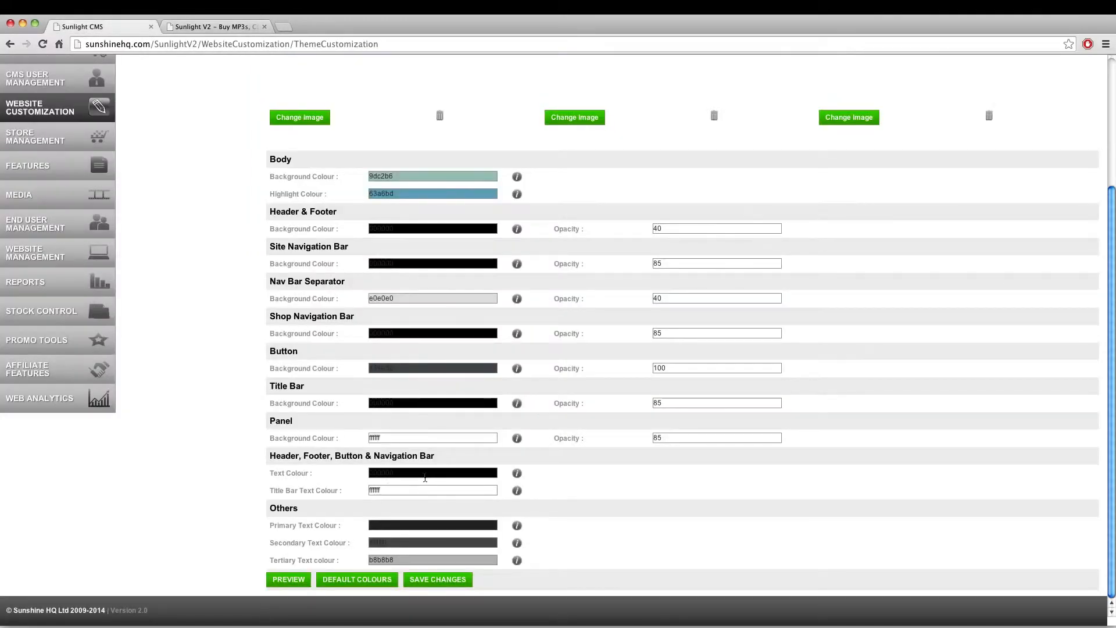
click(344, 471)
text(f2f2f2)
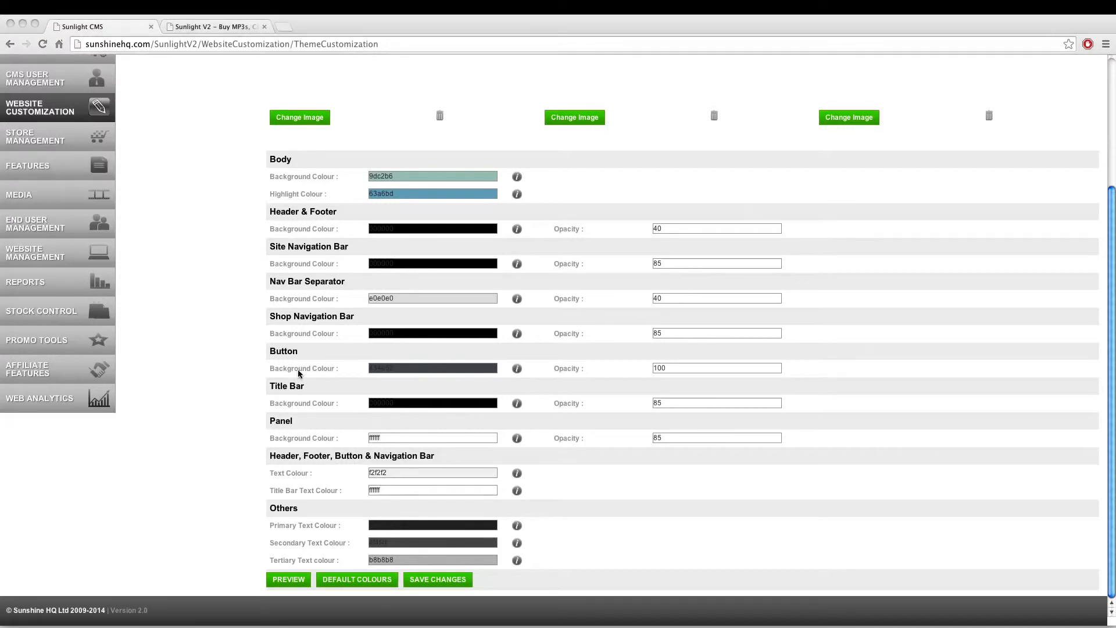
click(386, 488)
text(b4d8cc)
click(325, 479)
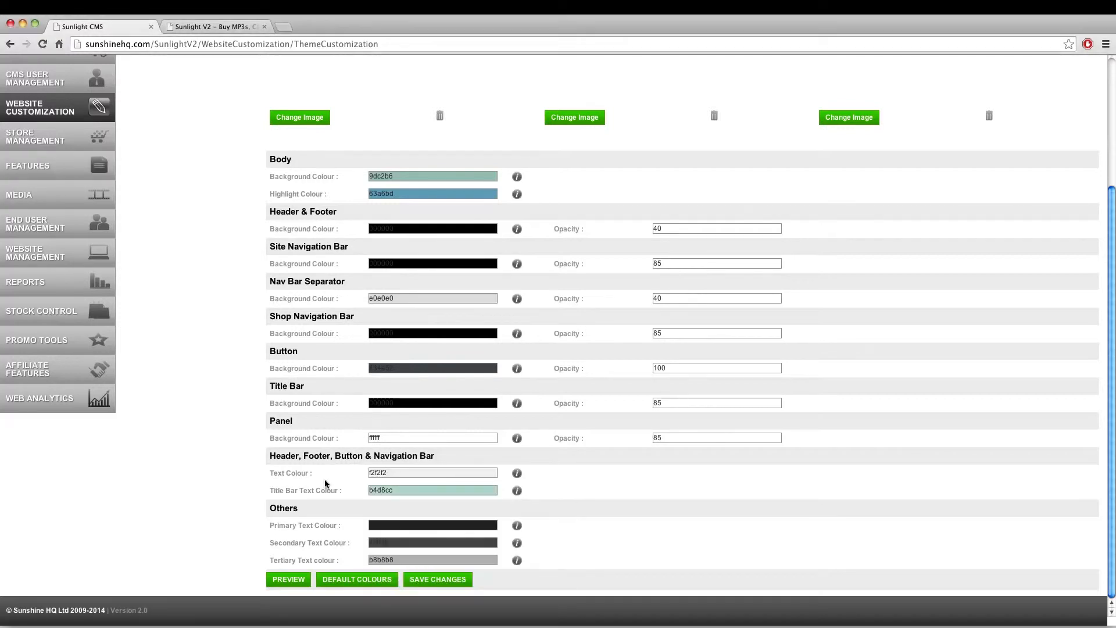
Set the Primary, Secondary and Tertiary text colours to 1c2224, 434e52 and 9fafb5 respectively.
click(409, 526)
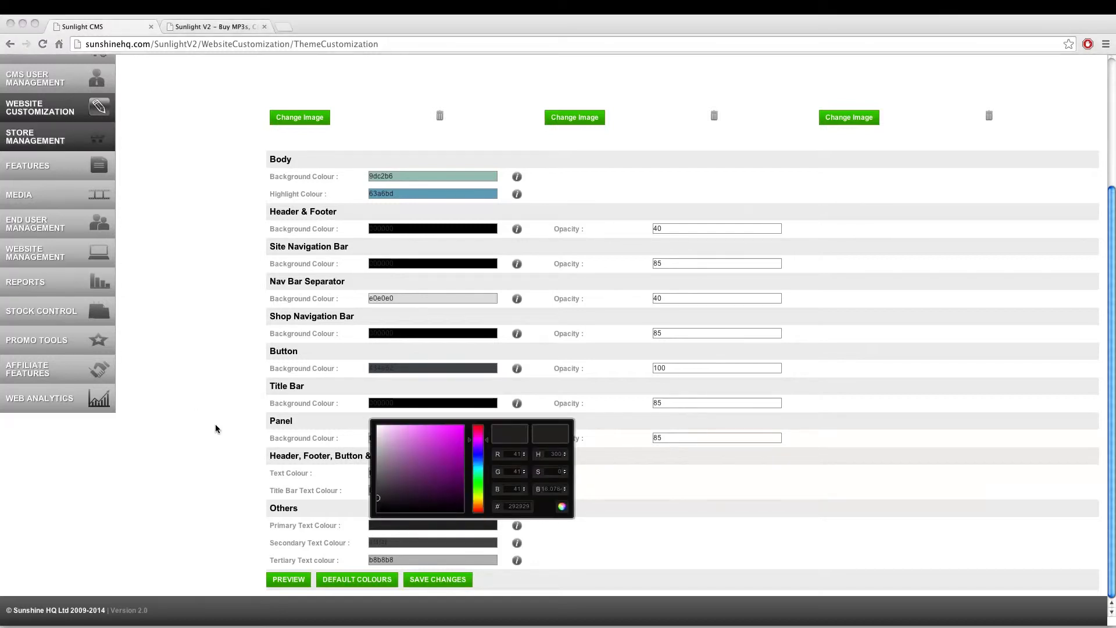
click(383, 516)
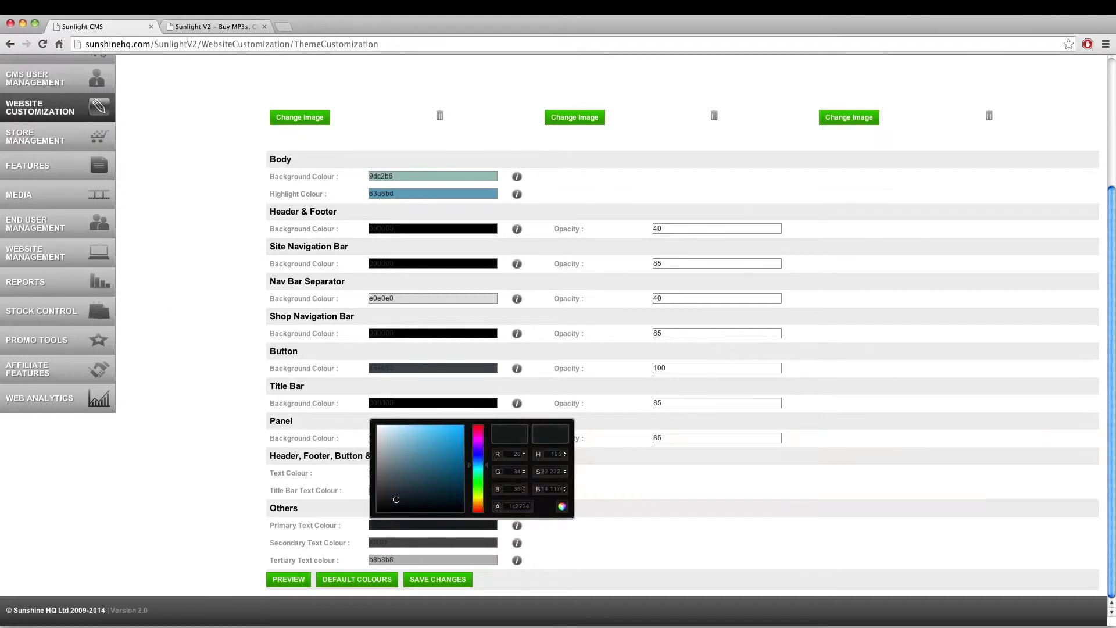
click(400, 542)
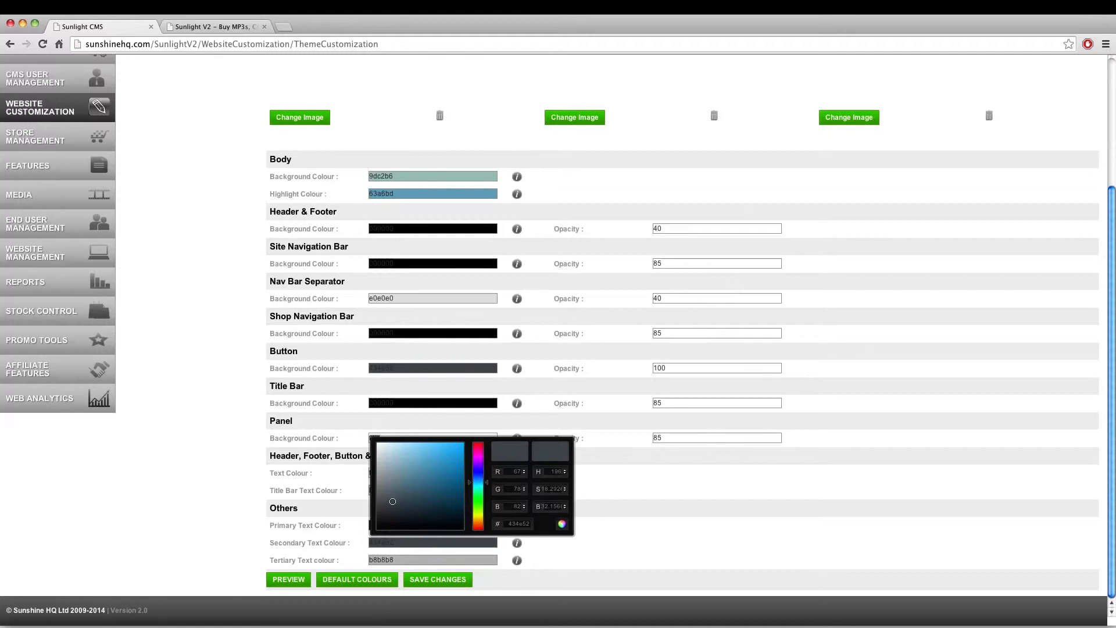
click(407, 555)
text(9fafb5)
click(353, 525)
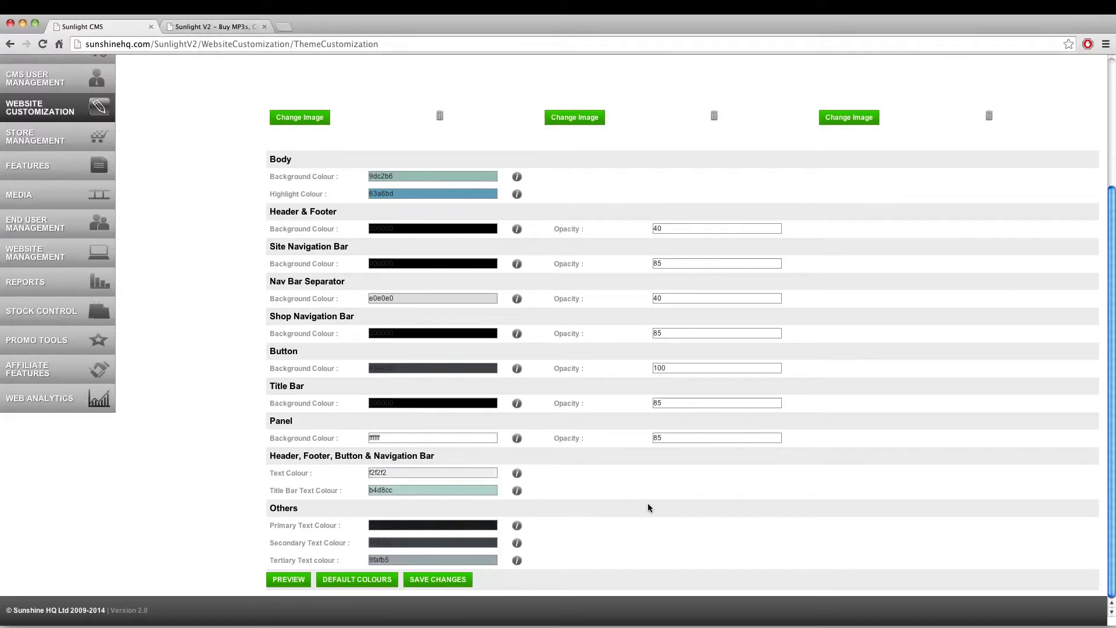
Review the theme settings, save the changes and dismiss the confirmation message.
scroll(595, 495, up, 5)
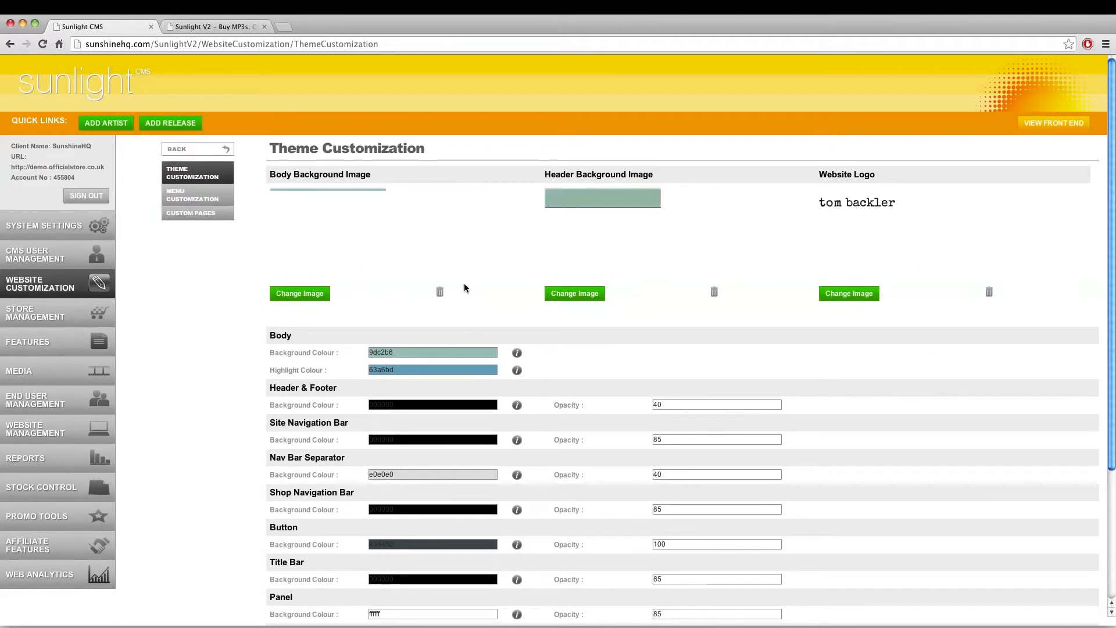
scroll(476, 448, down, 5)
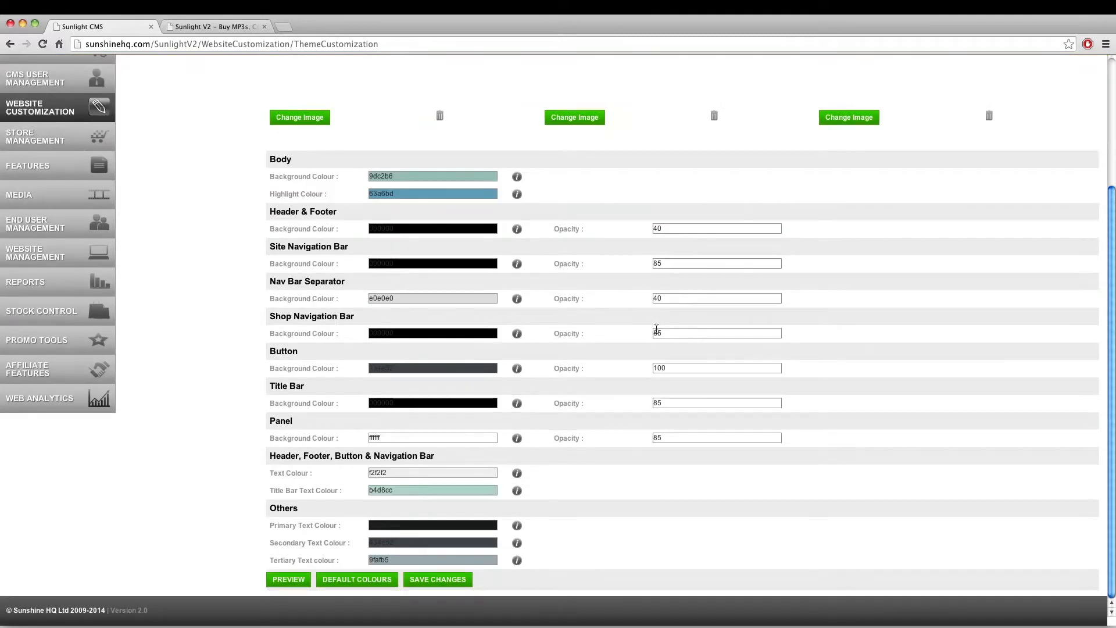
click(472, 580)
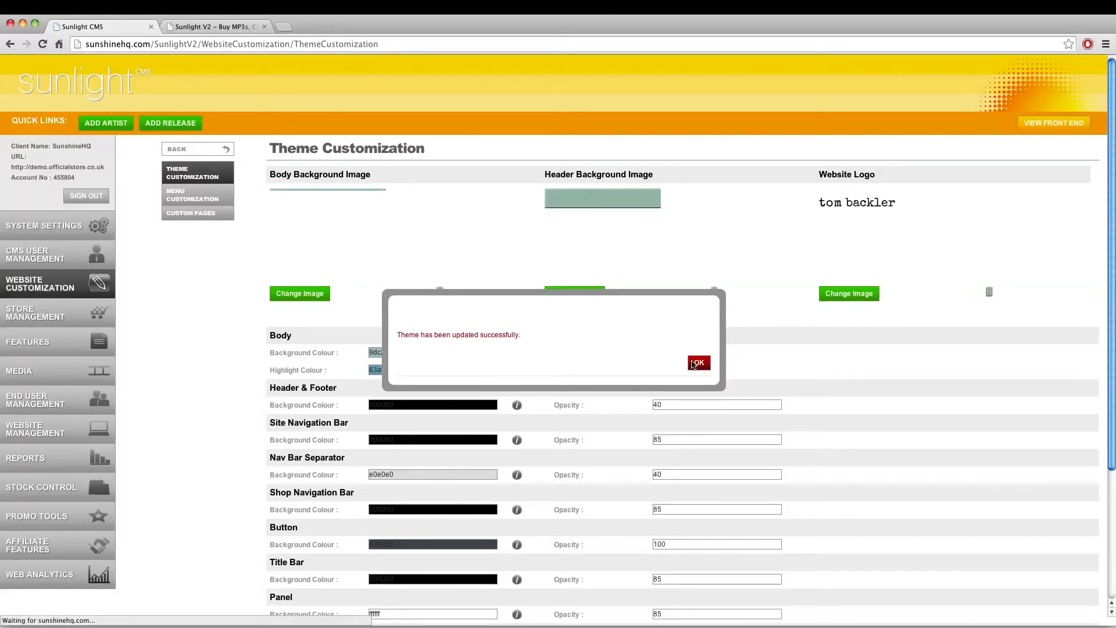
click(694, 365)
Reload the demo storefront and inspect the new theme from the header down to the footer.
click(186, 27)
scroll(193, 219, up, 3)
key(super+r)
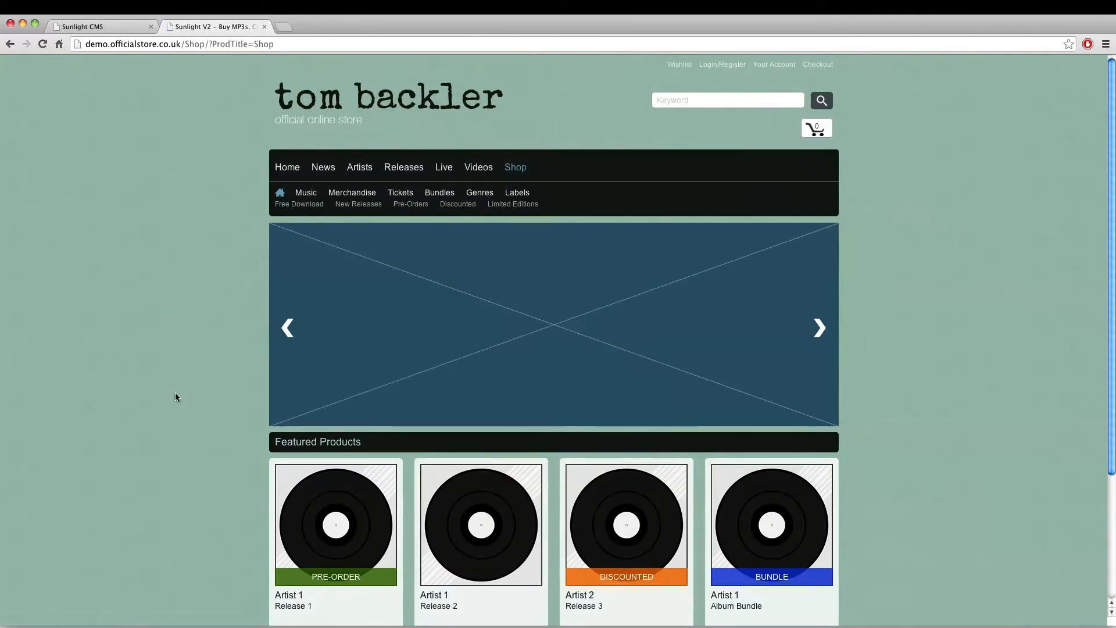
scroll(192, 291, down, 3)
scroll(201, 290, up, 3)
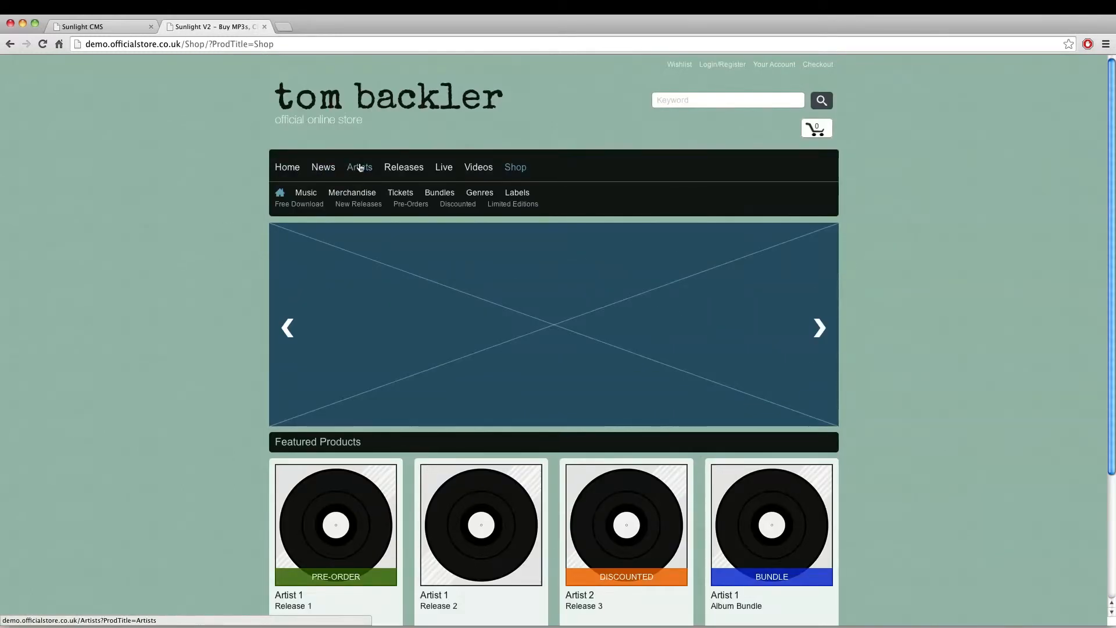
scroll(274, 317, down, 3)
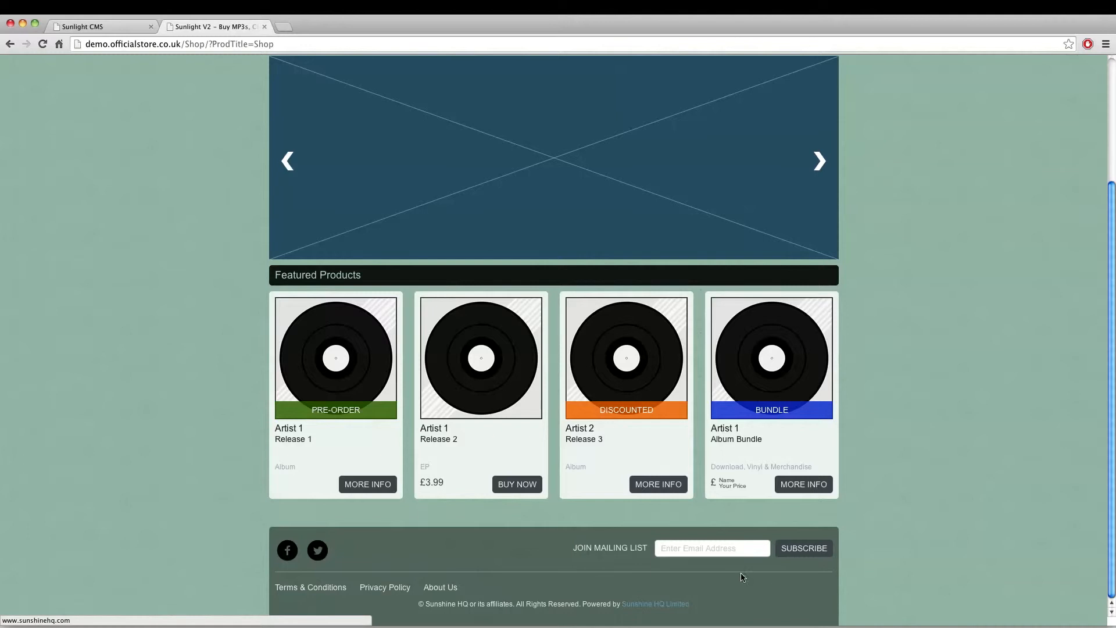
scroll(303, 324, up, 3)
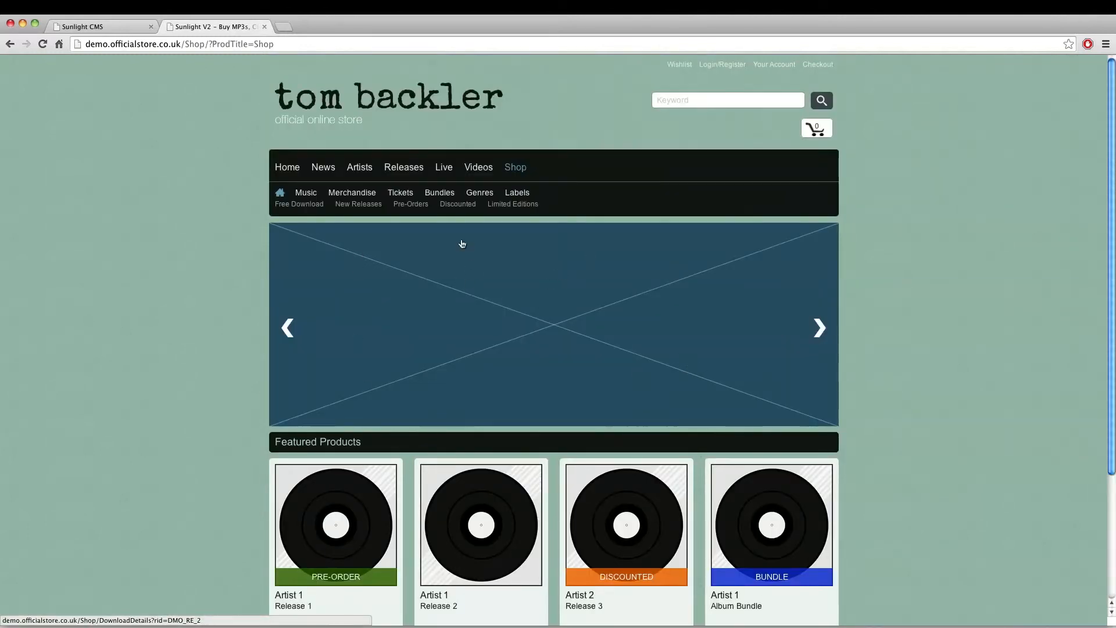
Return to the CMS, open the AD/Banners list under Website Management and view the second banner's status options.
click(113, 27)
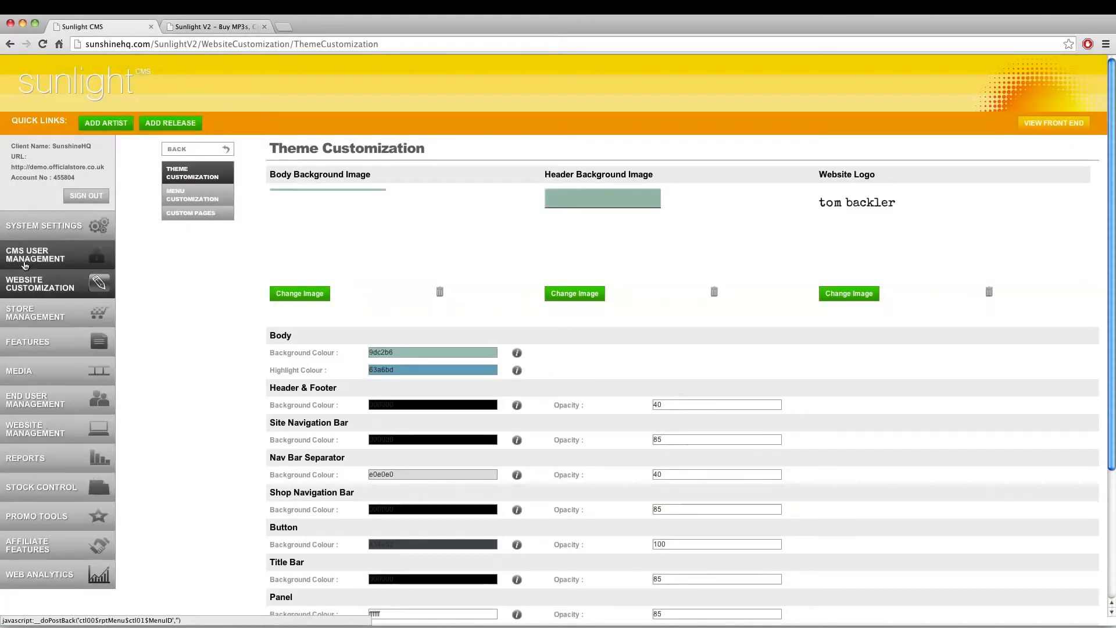
click(32, 431)
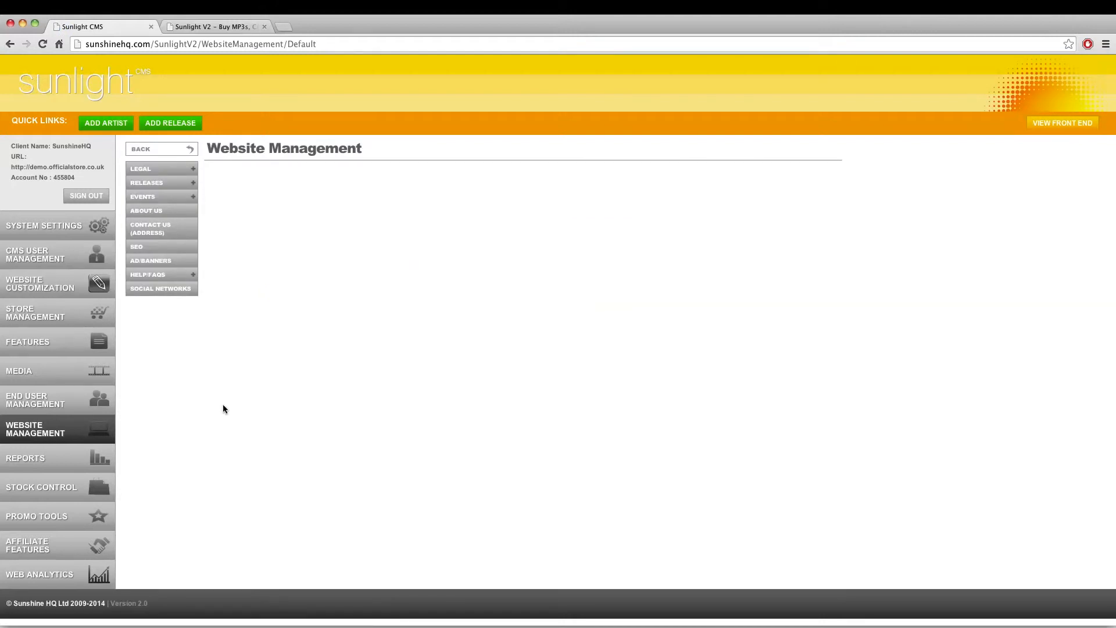
click(181, 263)
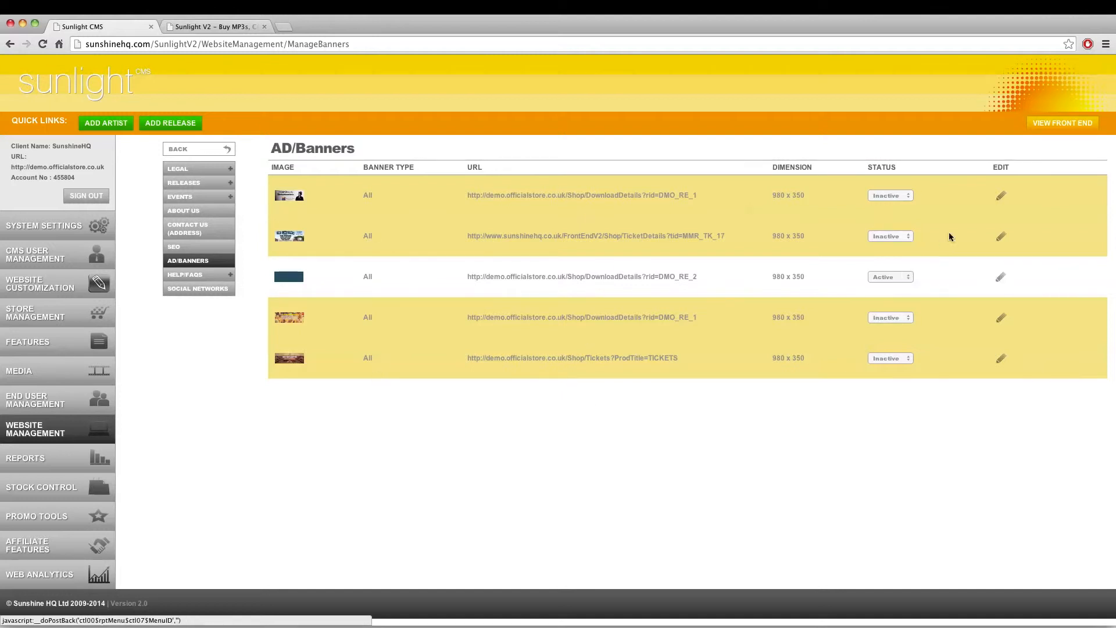
click(880, 235)
click(837, 270)
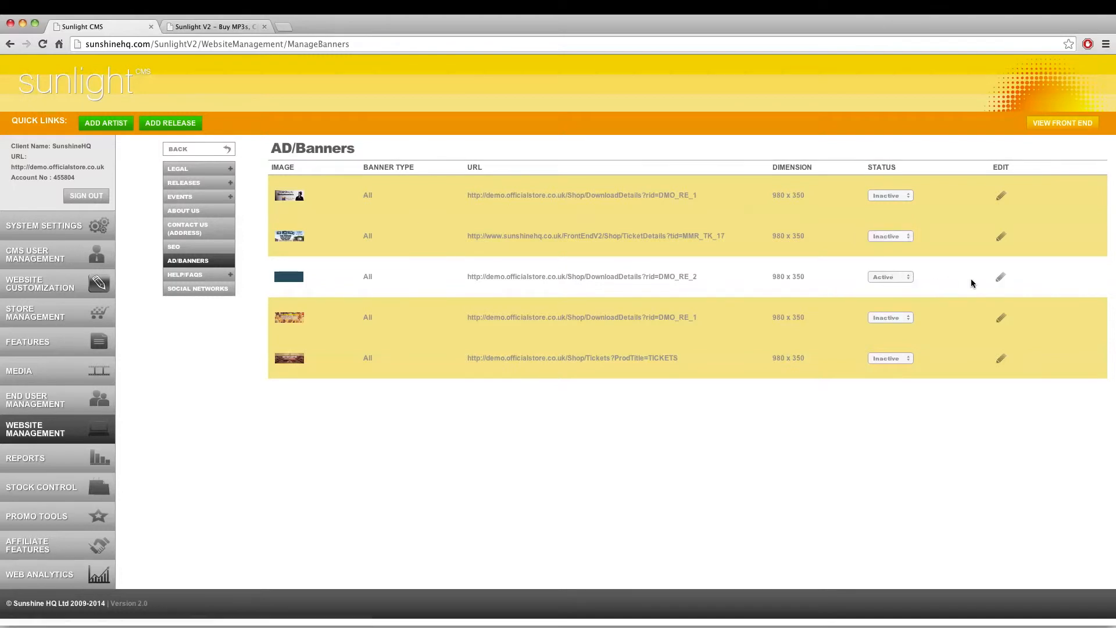
Open the active banner for editing and look through its full banner URL.
click(1001, 279)
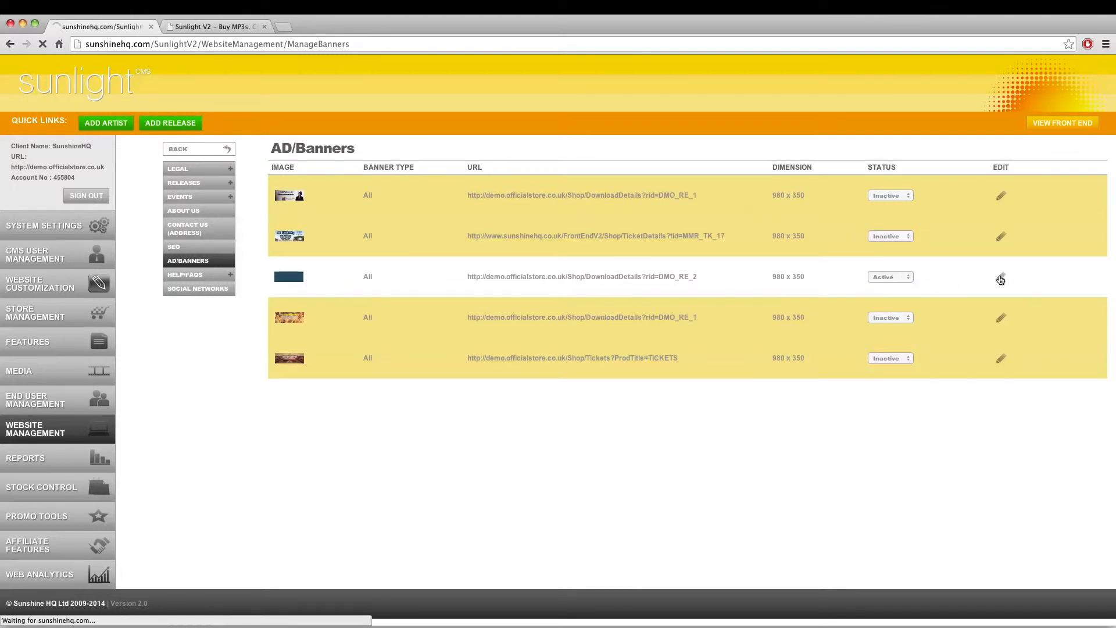
drag(541, 333, 619, 330)
click(576, 332)
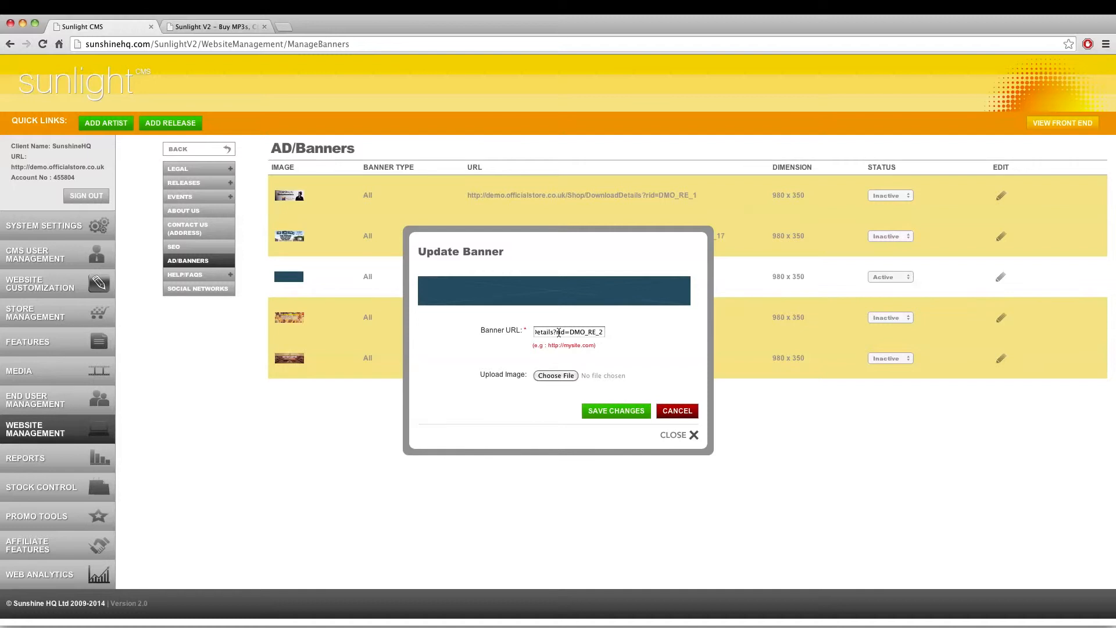
drag(559, 332, 514, 330)
click(574, 332)
Upload banner.png from the Demo Store folder as the active banner's image, save the changes and dismiss the confirmation.
click(549, 376)
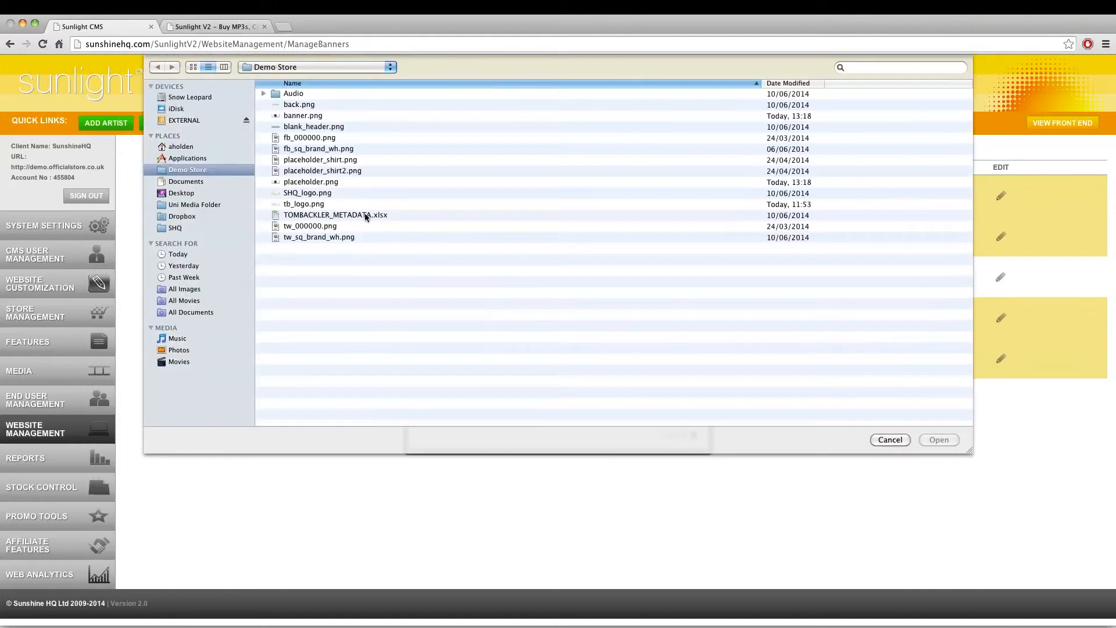
click(312, 116)
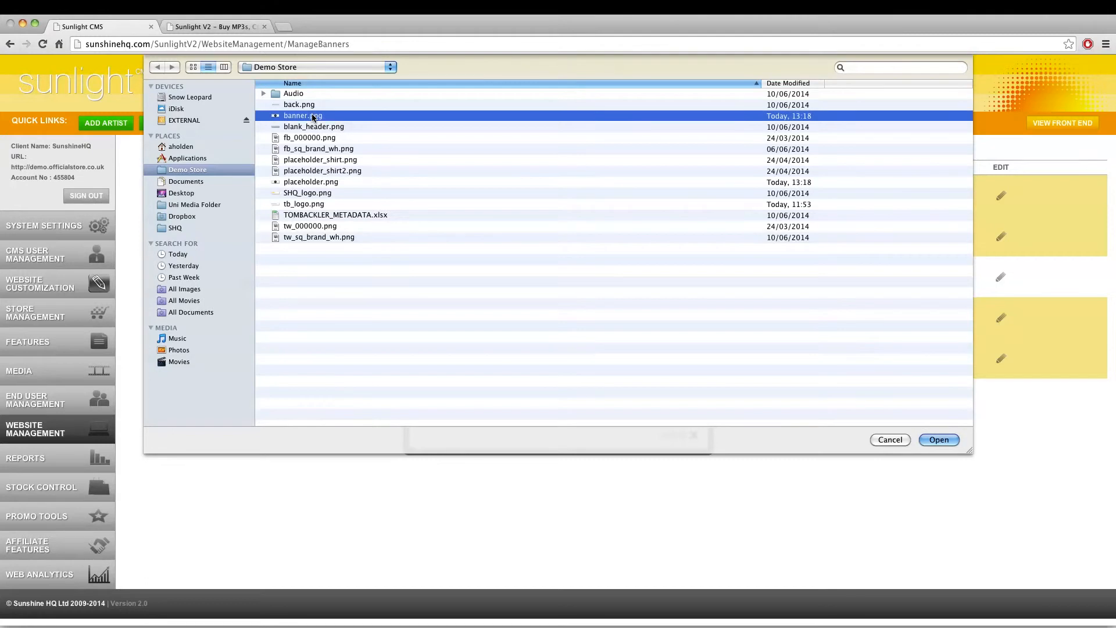
click(931, 443)
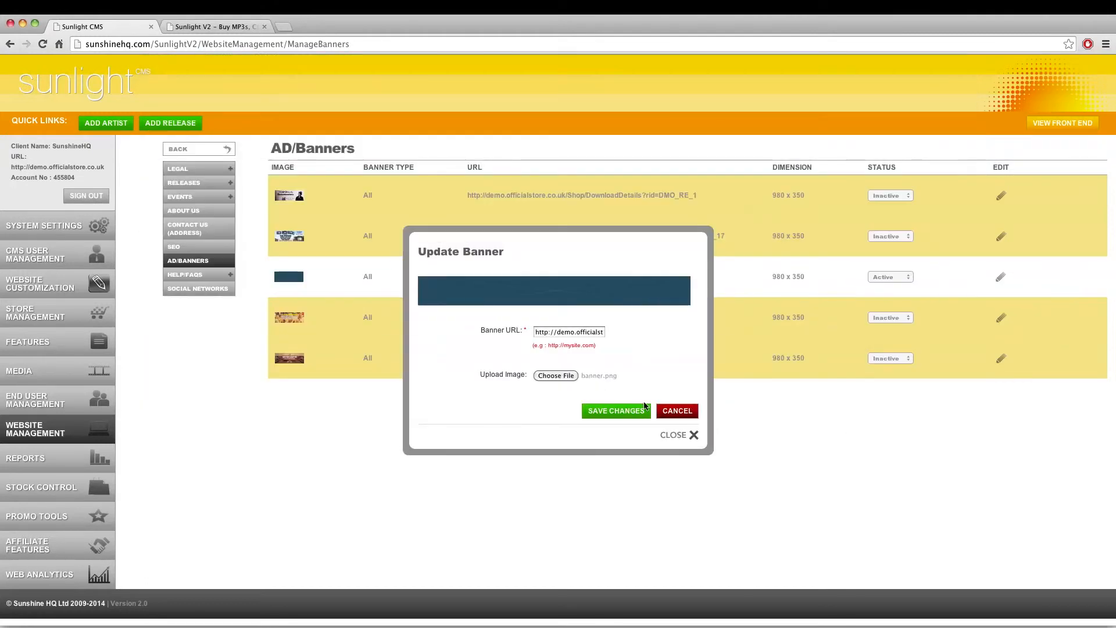
click(623, 416)
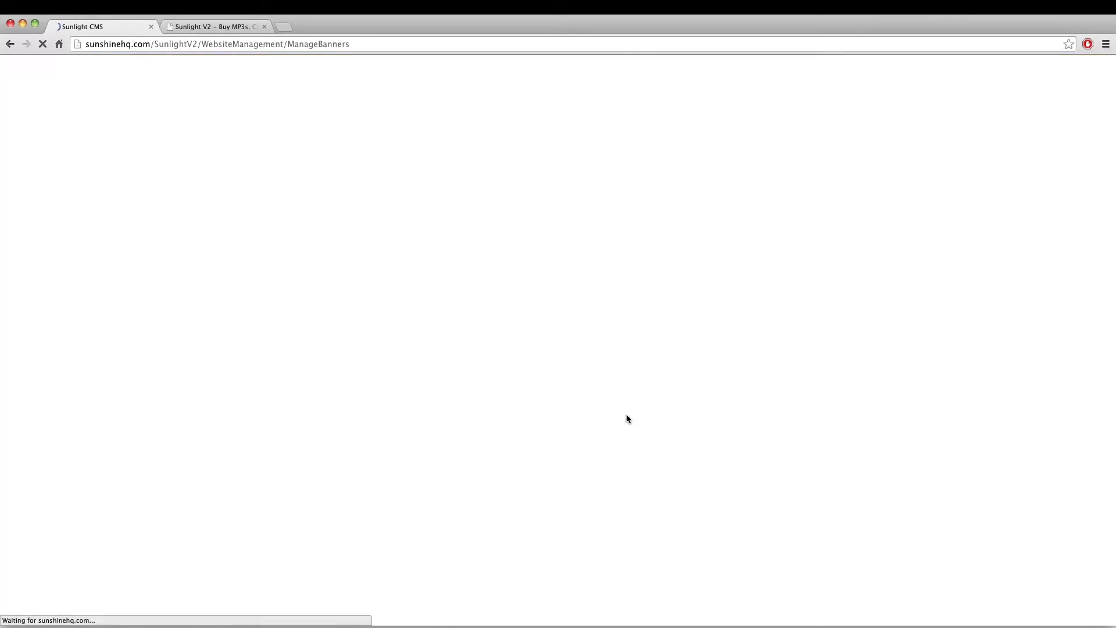
click(703, 361)
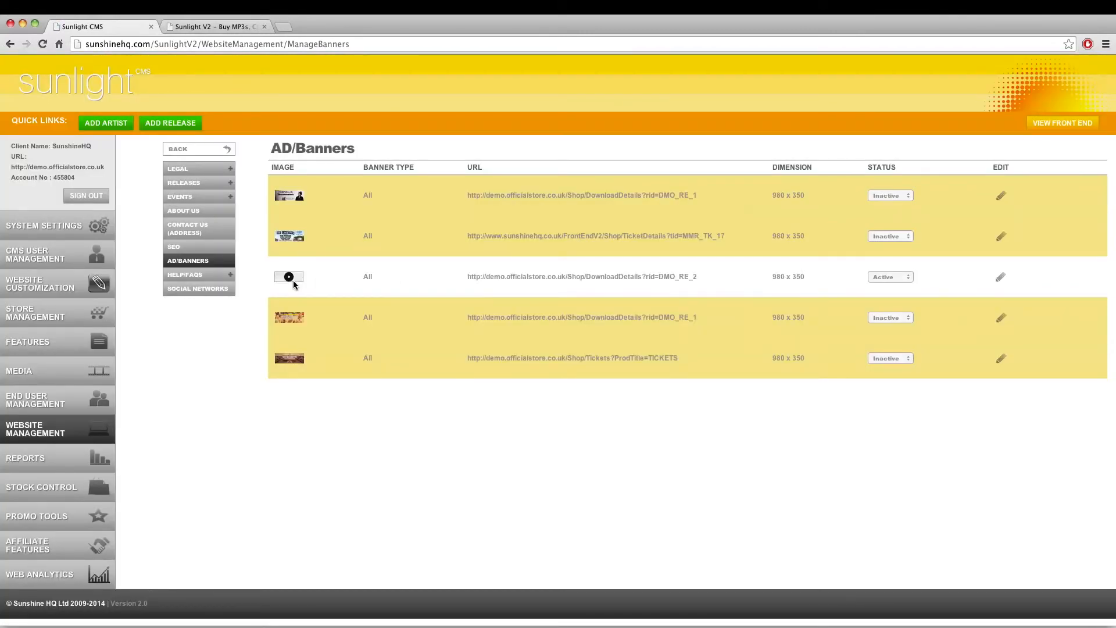
Reload the demo storefront and check the new banner and the social network icons in the footer.
click(200, 27)
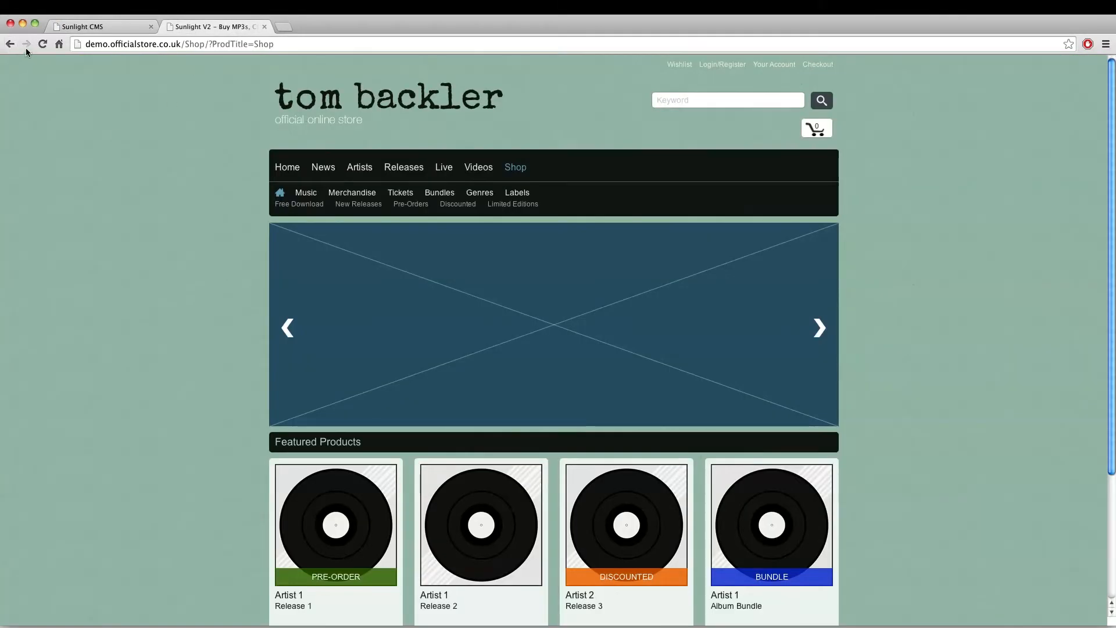
click(42, 45)
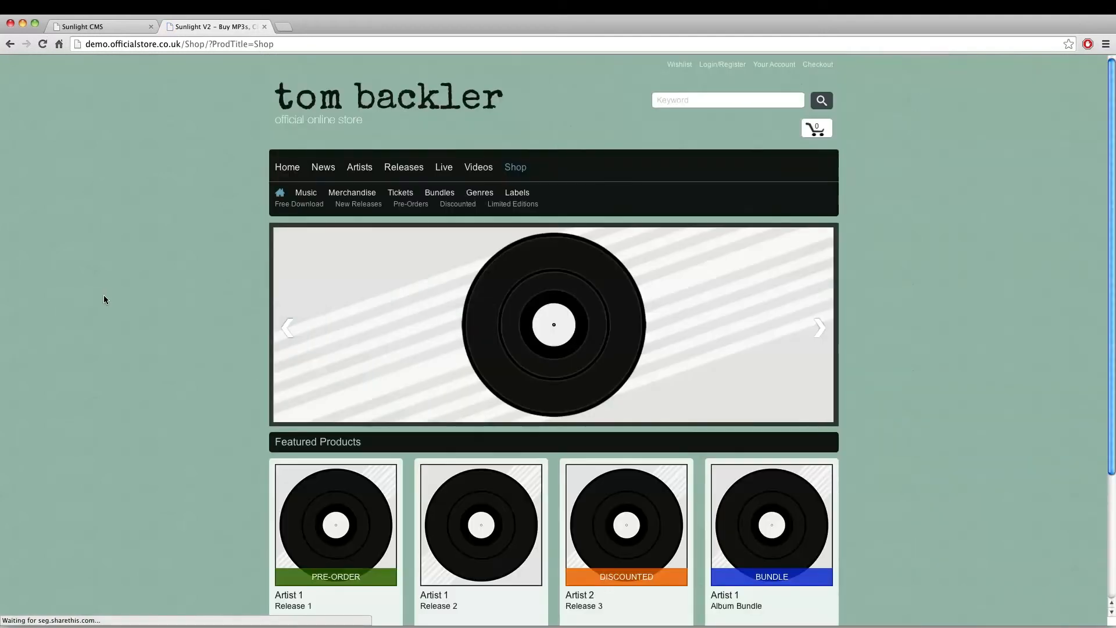
scroll(179, 316, down, 3)
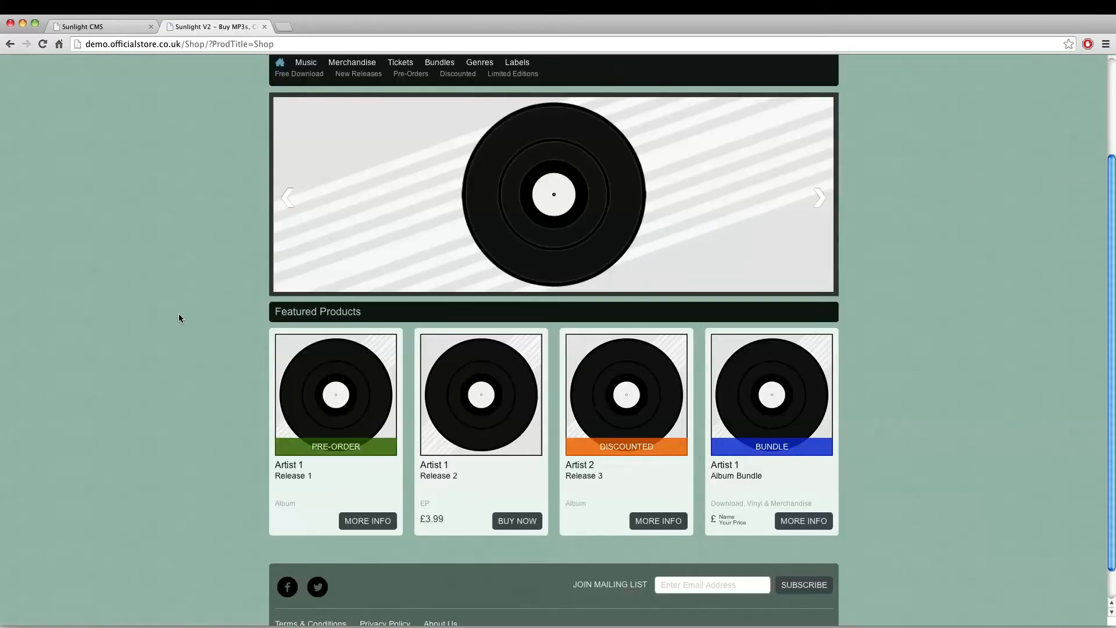
scroll(179, 314, up, 3)
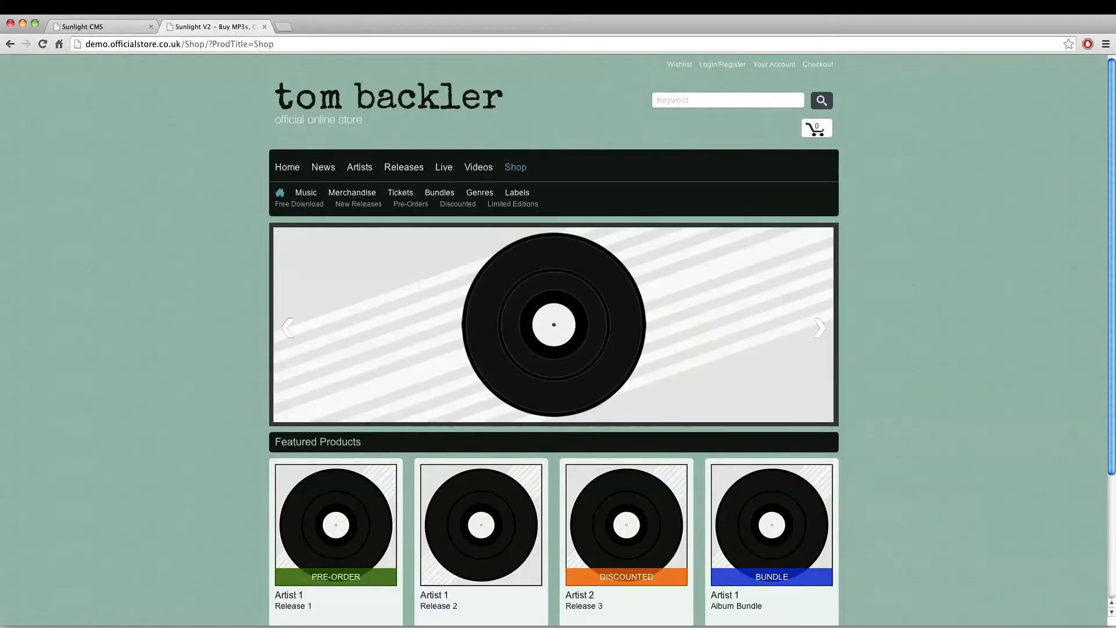
click(99, 27)
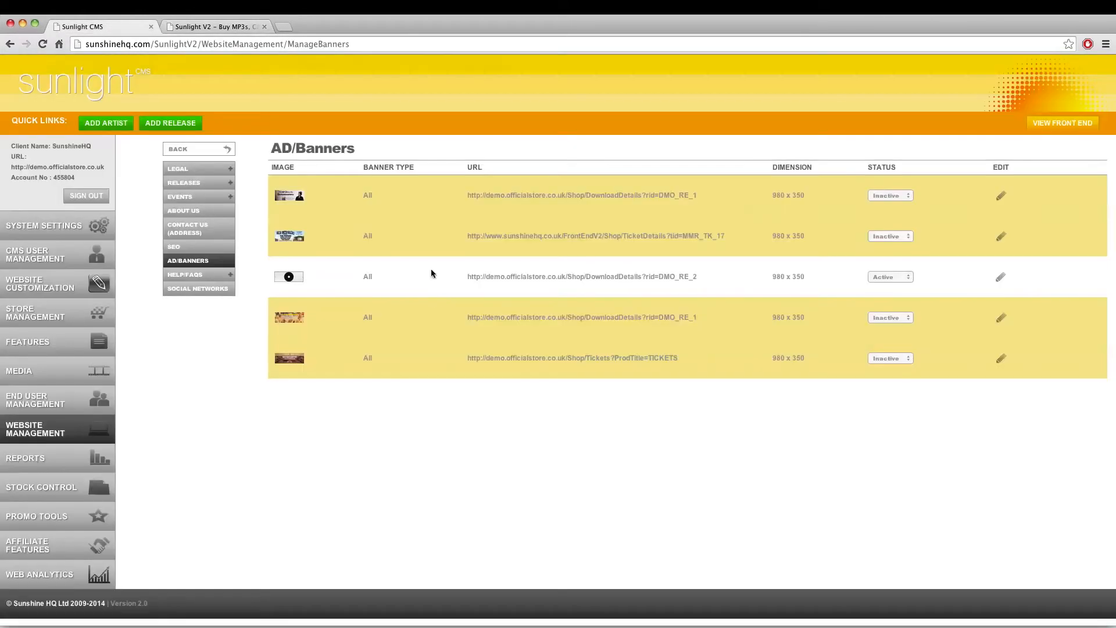
click(172, 26)
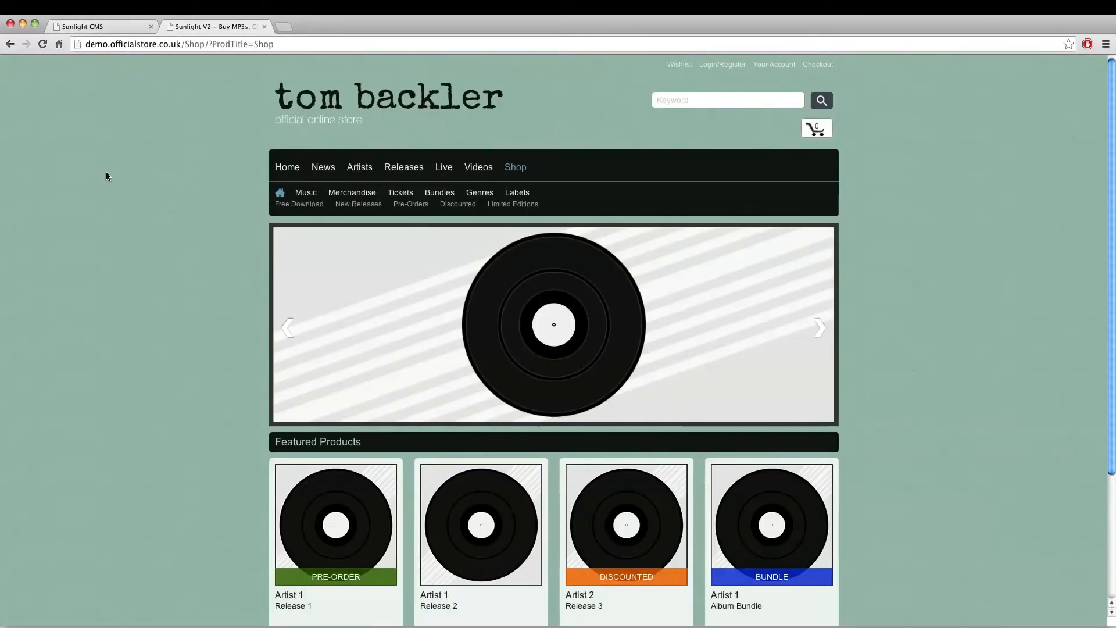
scroll(128, 256, down, 5)
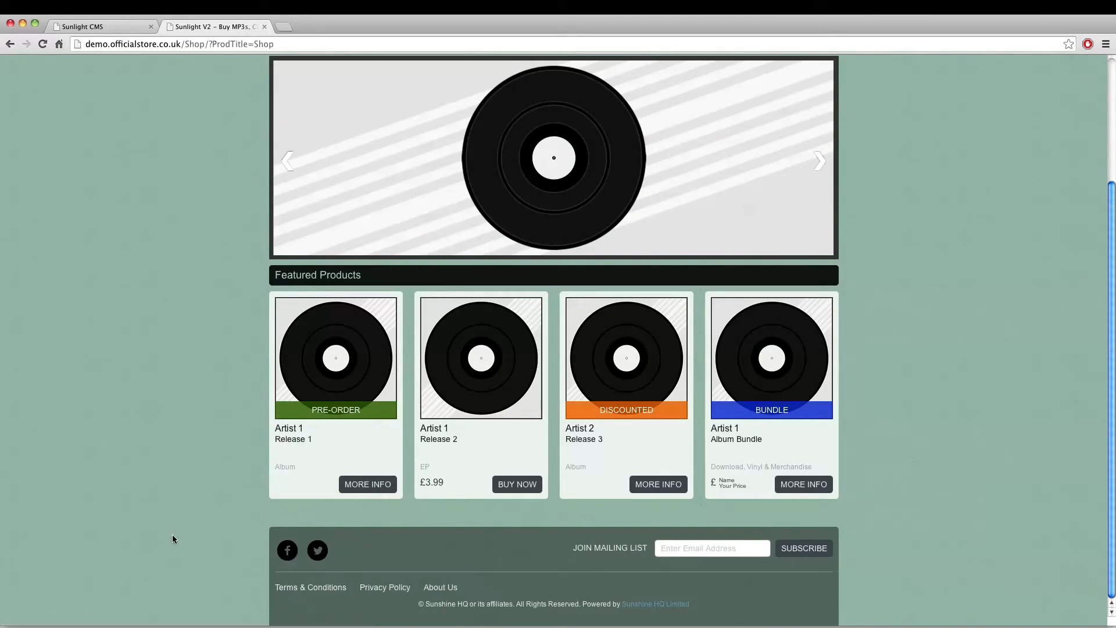
Return to the CMS, open the Social Networks list and delete both the Facebook and the Twitter entries.
click(116, 25)
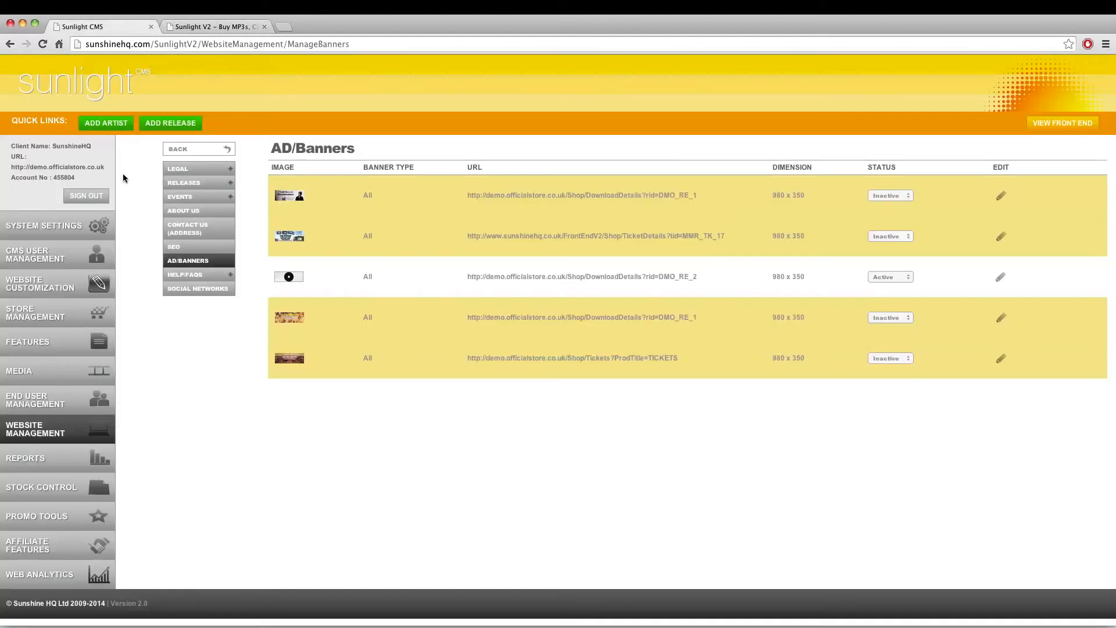
click(196, 289)
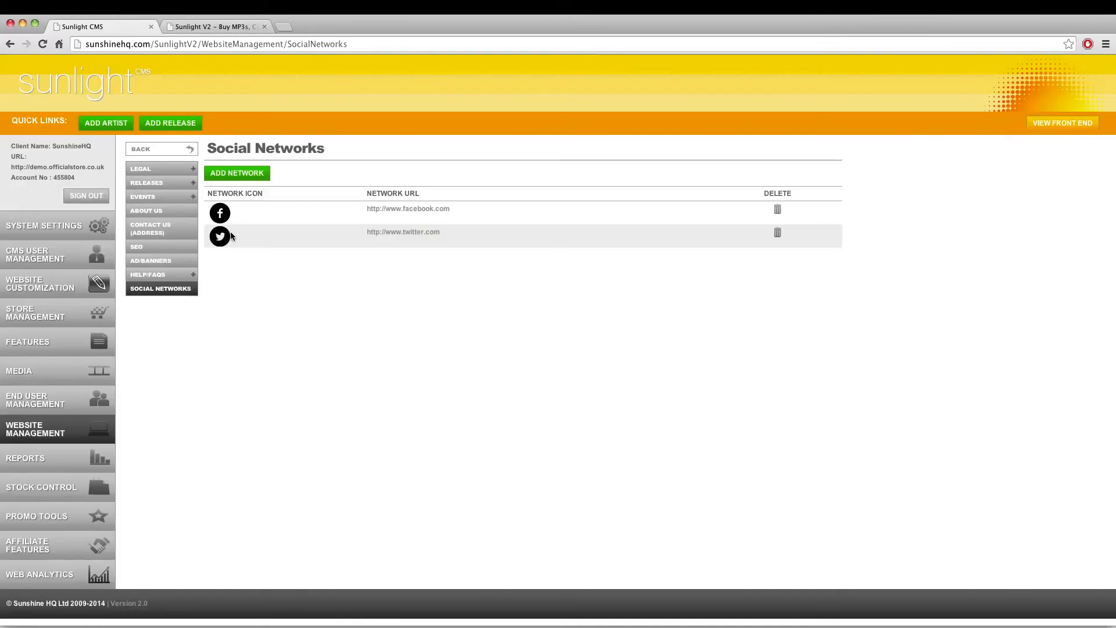
click(777, 210)
click(638, 215)
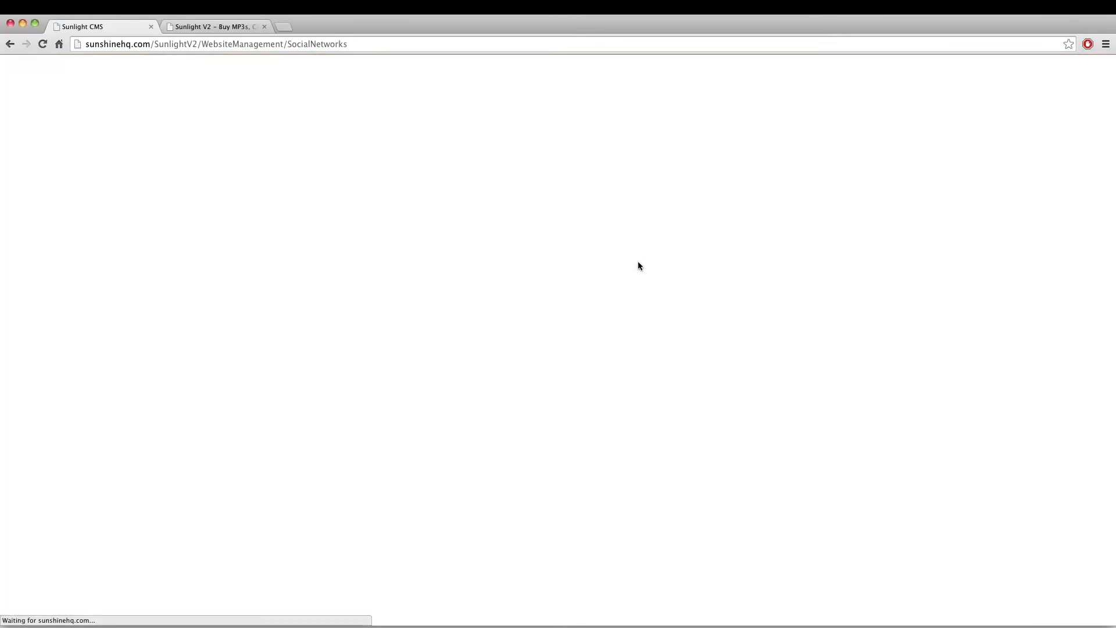
click(708, 361)
click(778, 209)
click(640, 214)
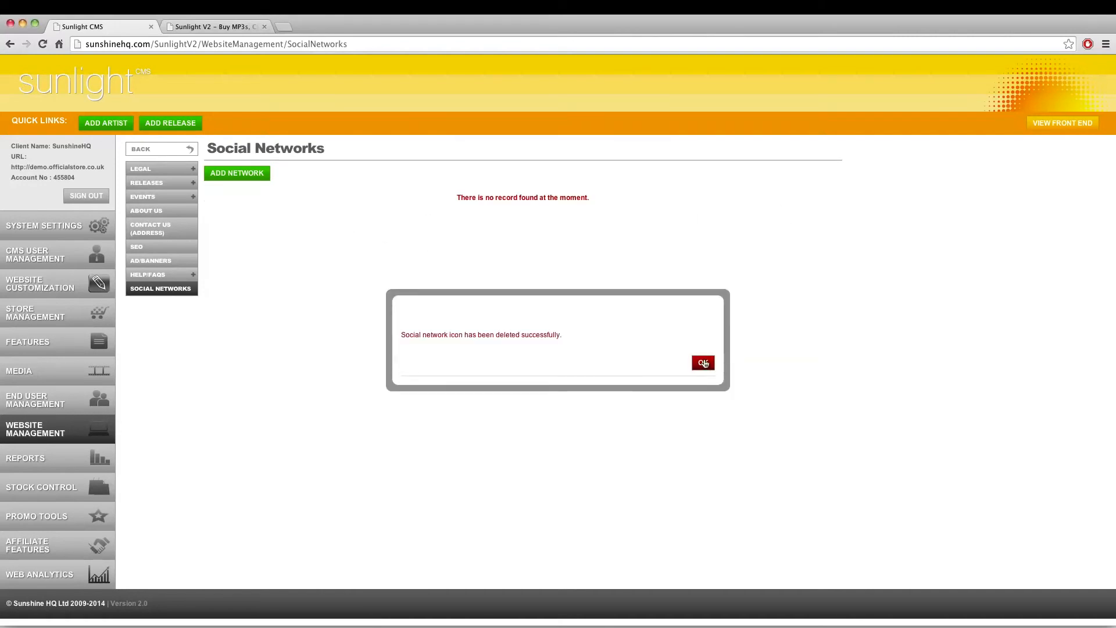
click(705, 360)
click(245, 184)
click(555, 326)
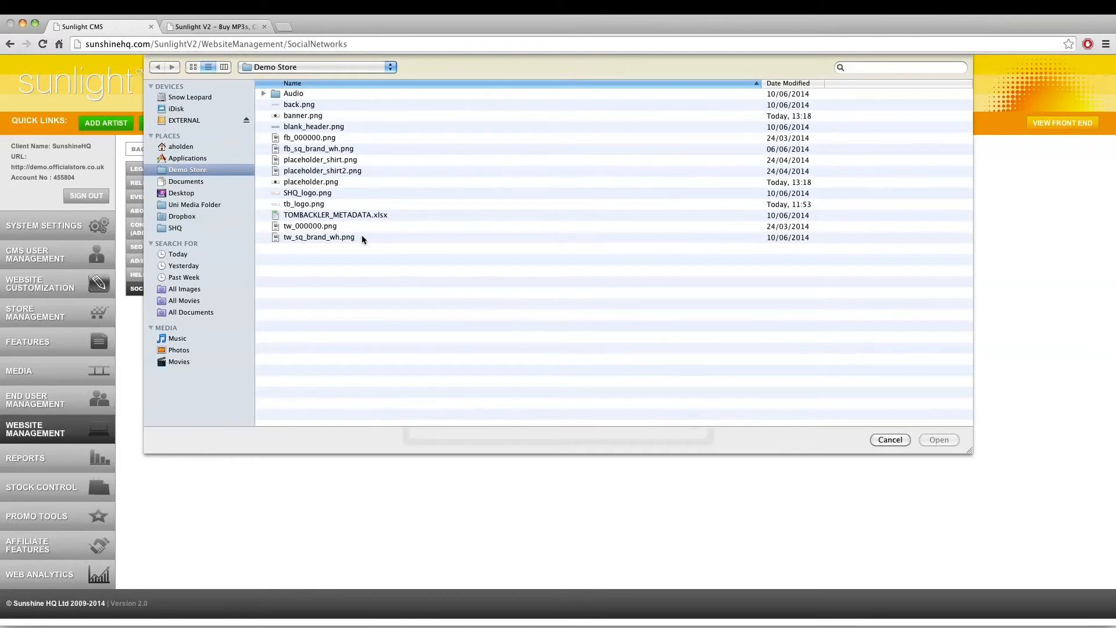
click(311, 150)
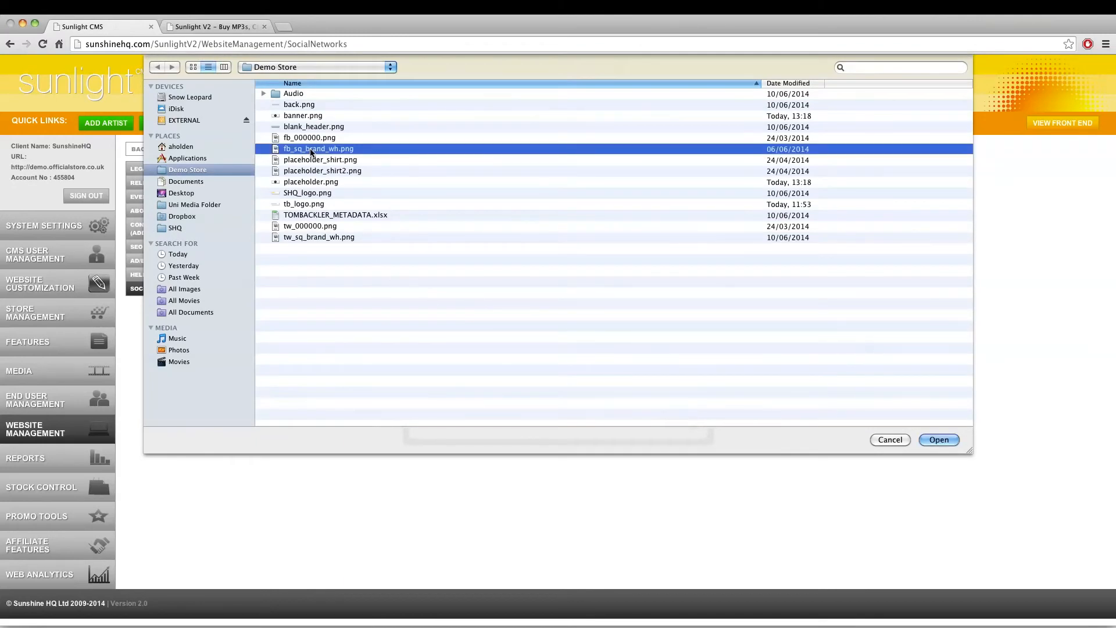
click(938, 439)
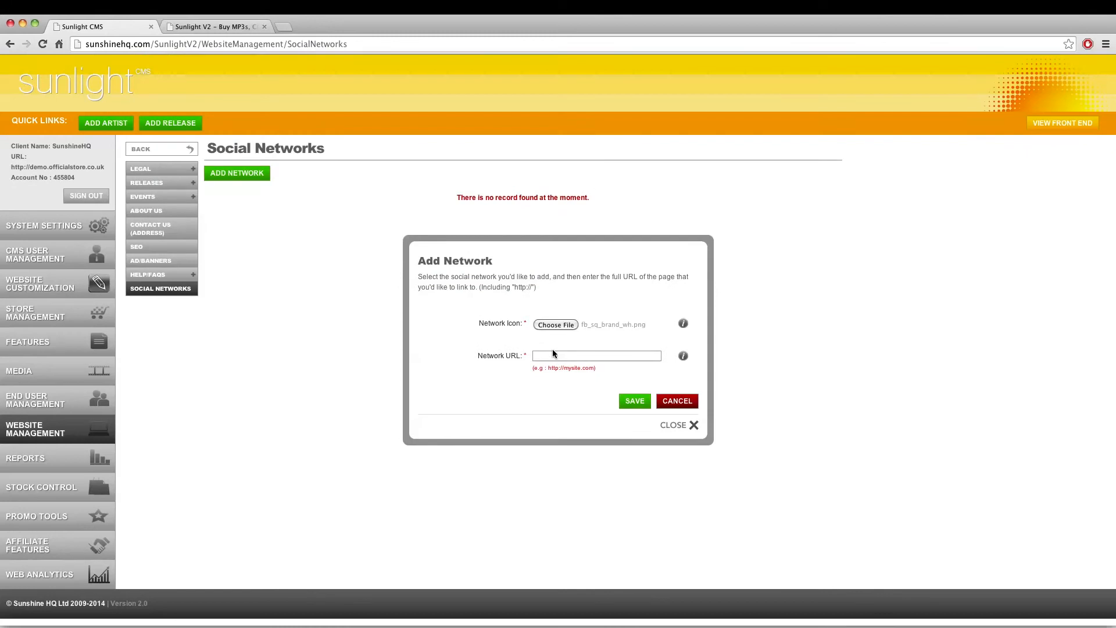
click(554, 355)
text(http://www.facebook.com)
click(635, 401)
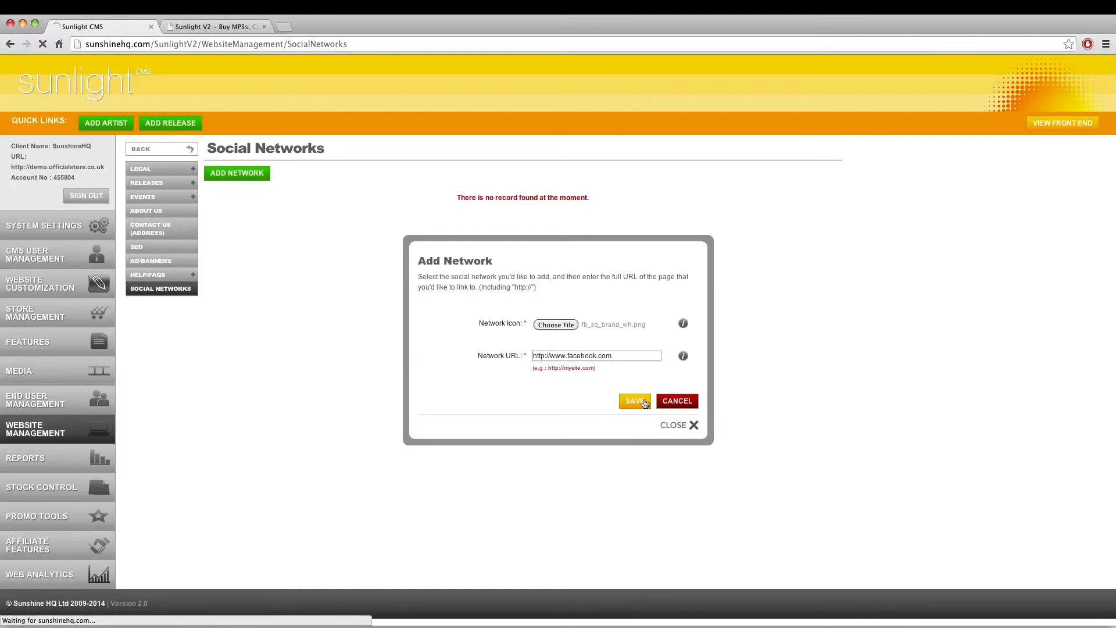
click(703, 362)
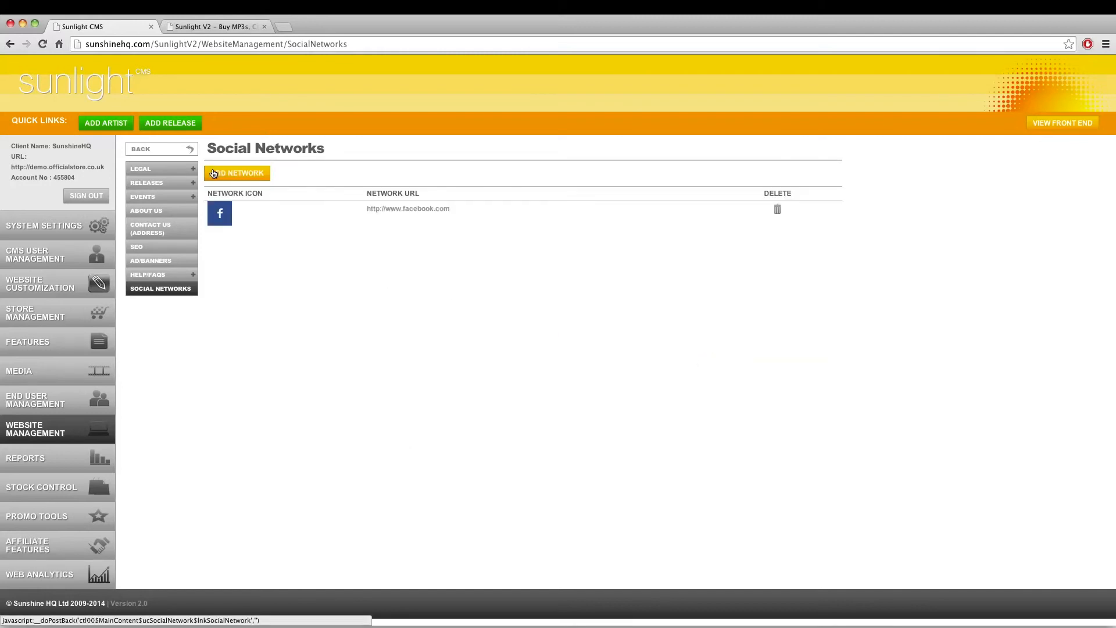
click(237, 173)
click(540, 325)
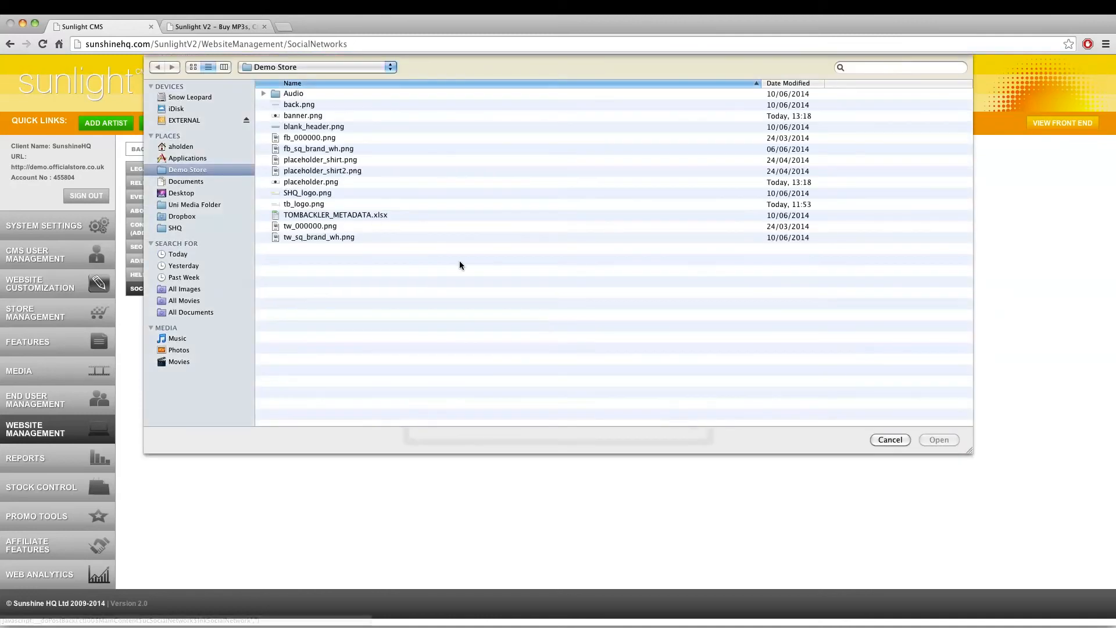
click(314, 237)
click(939, 440)
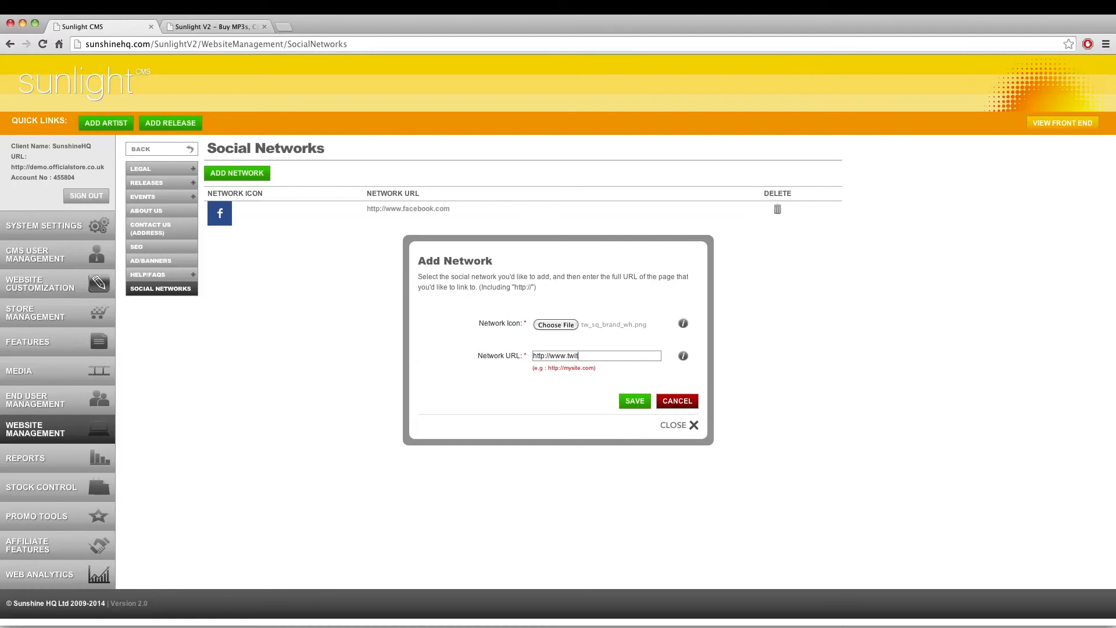
text(com)
click(635, 400)
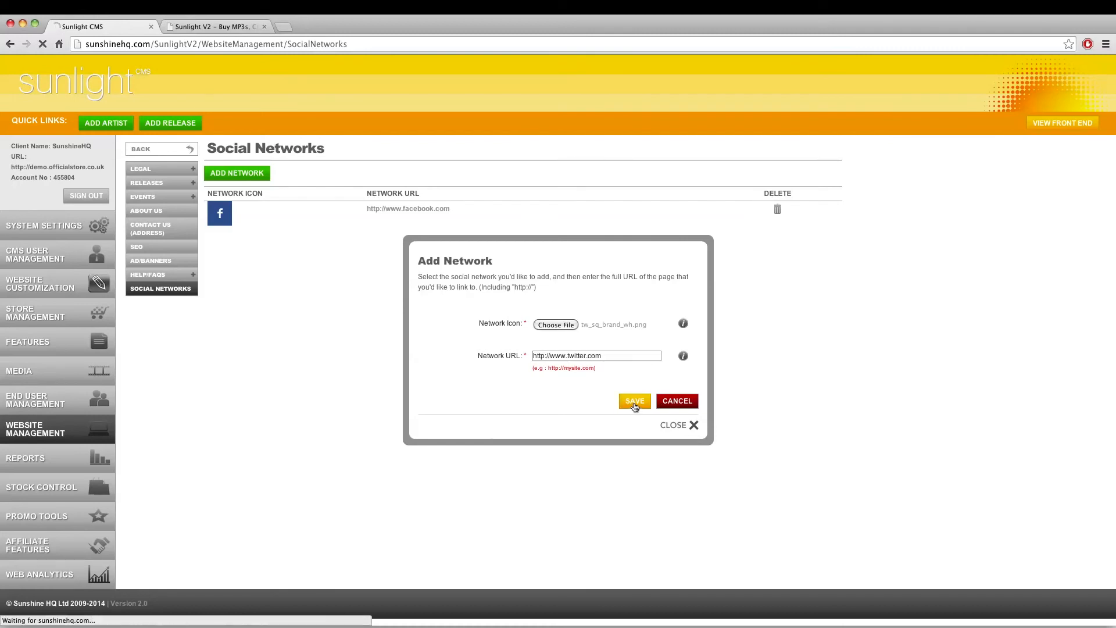
click(705, 363)
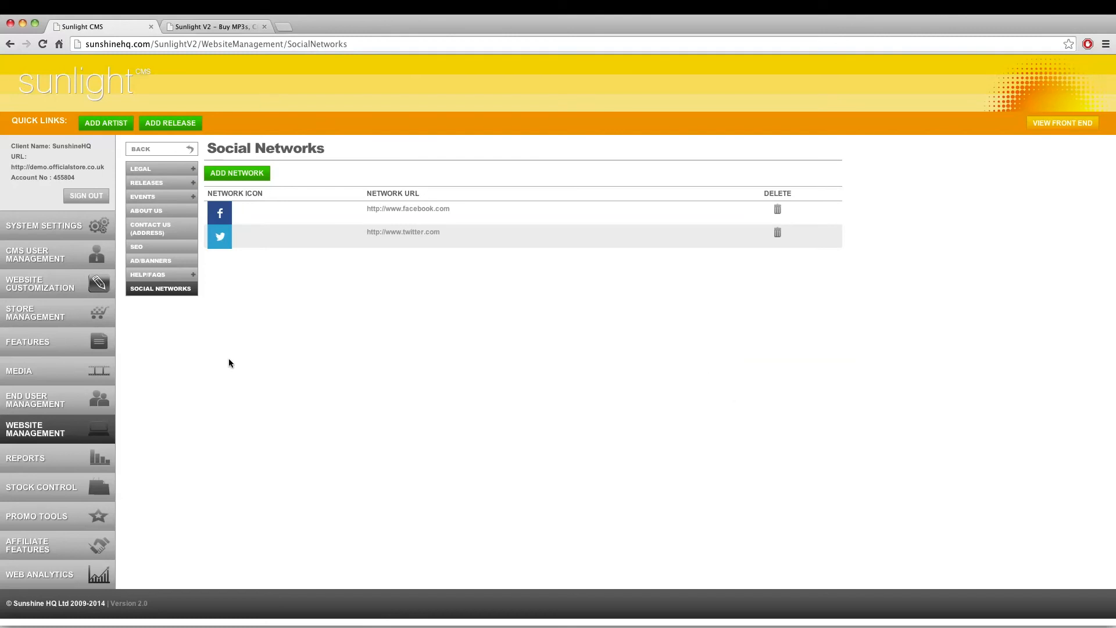
Reload the demo storefront and inspect the footer's new social icons and the overall page from header to footer.
click(194, 27)
click(45, 44)
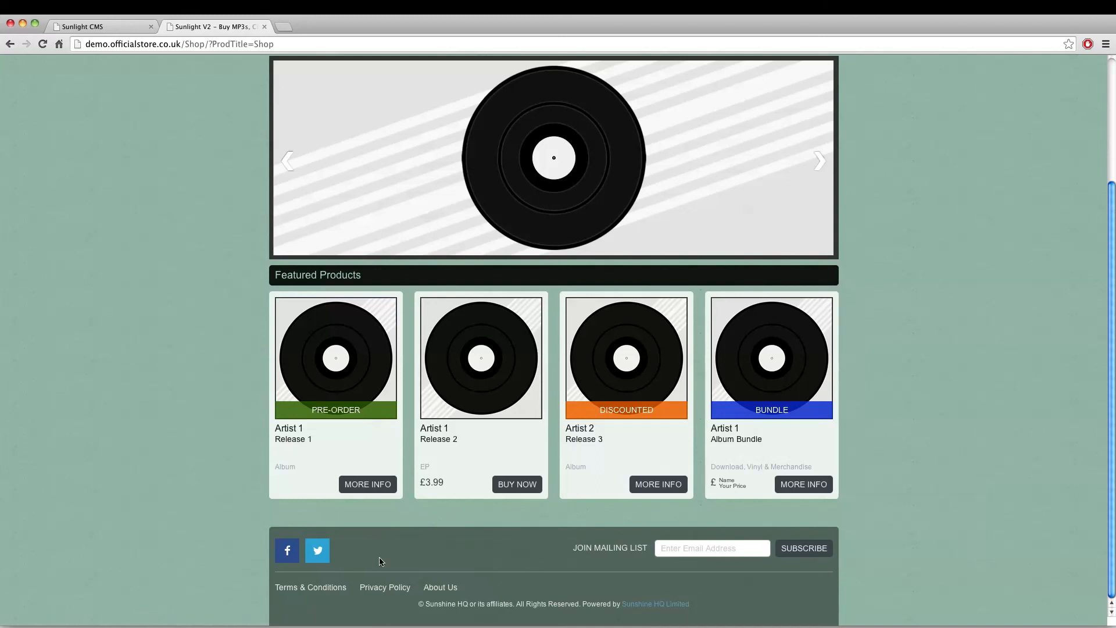
scroll(171, 508, up, 3)
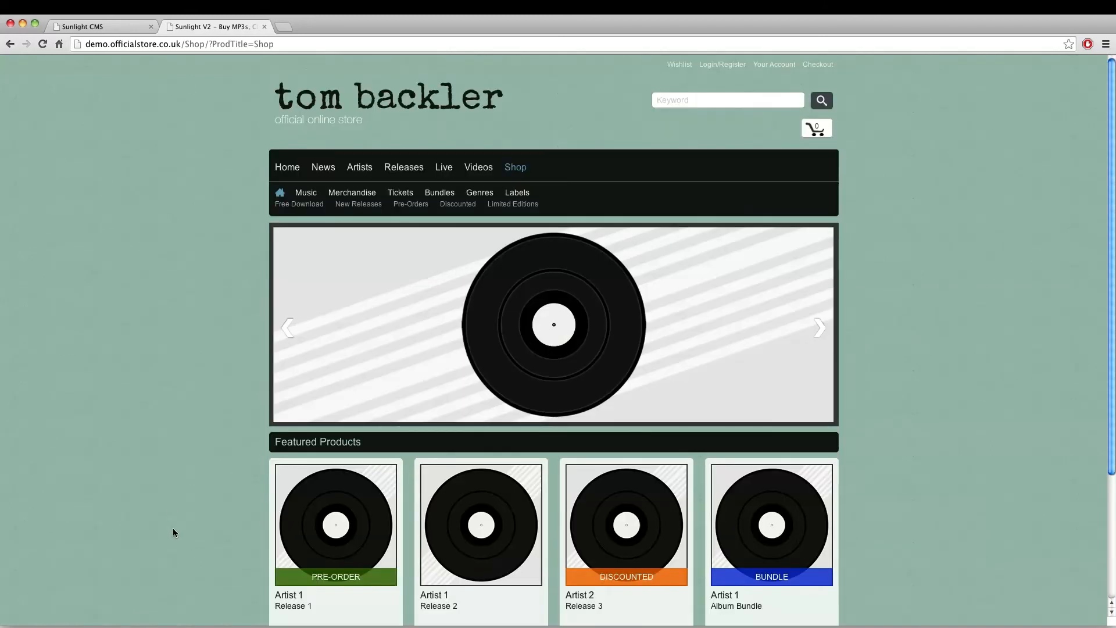
scroll(177, 523, down, 3)
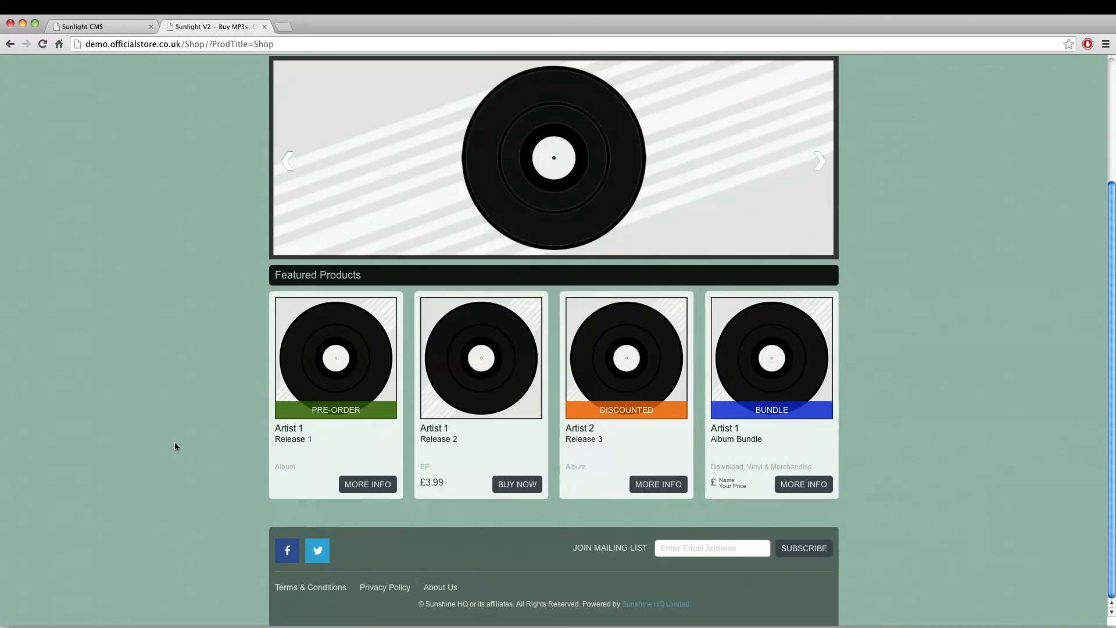
scroll(175, 445, up, 3)
scroll(181, 474, down, 3)
scroll(224, 529, up, 3)
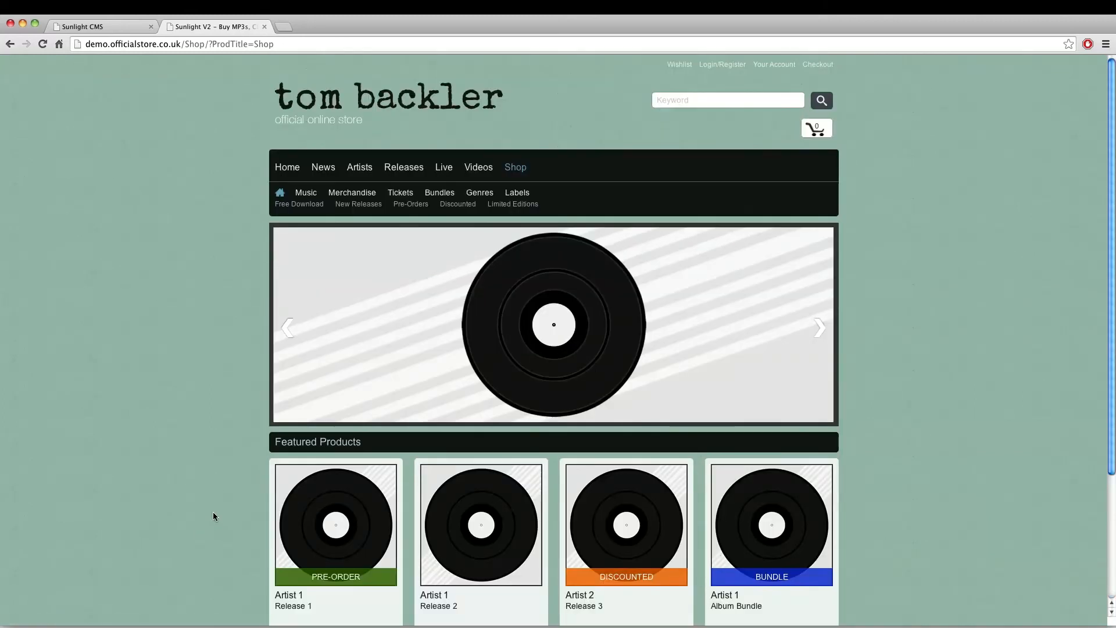